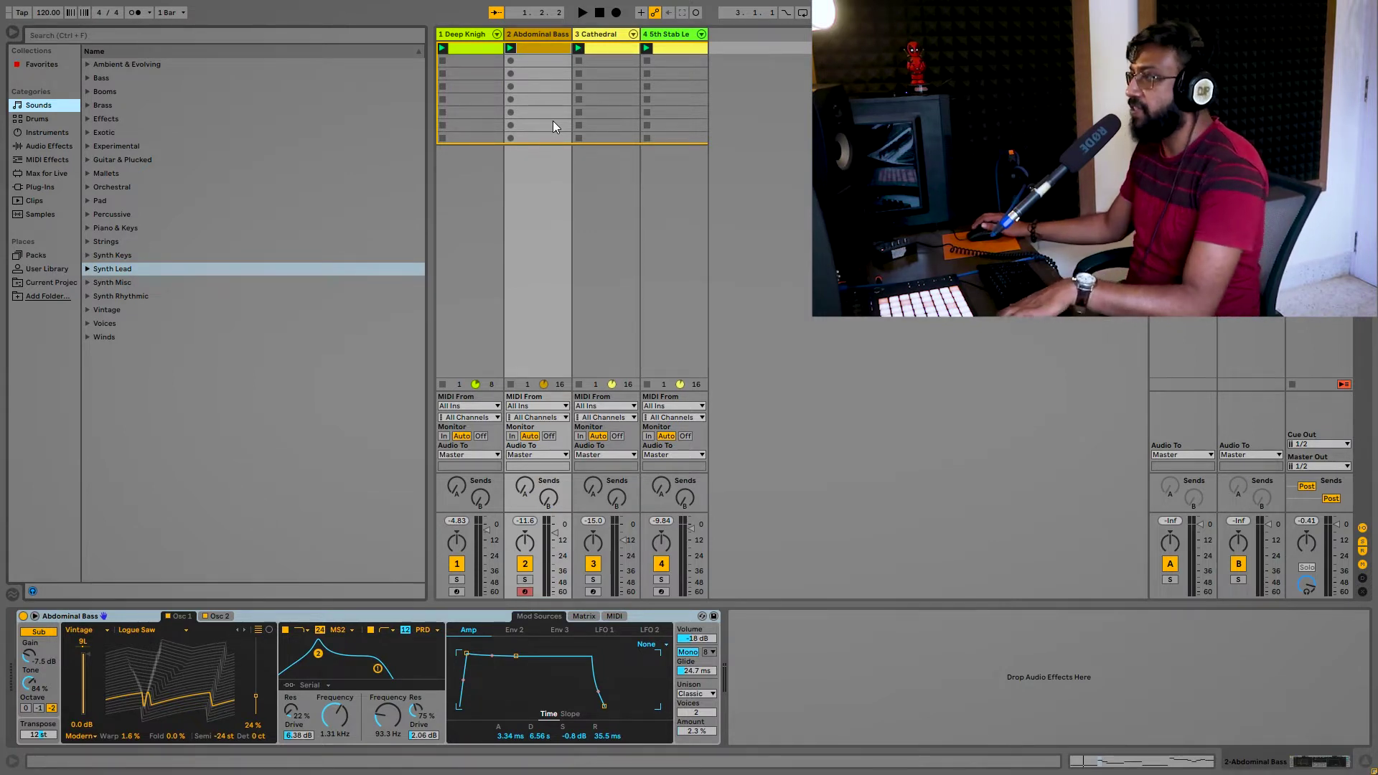
Step: Audition the session, then put an Auto Filter from Audio Effects on the Abdominal Bass track
key("space")
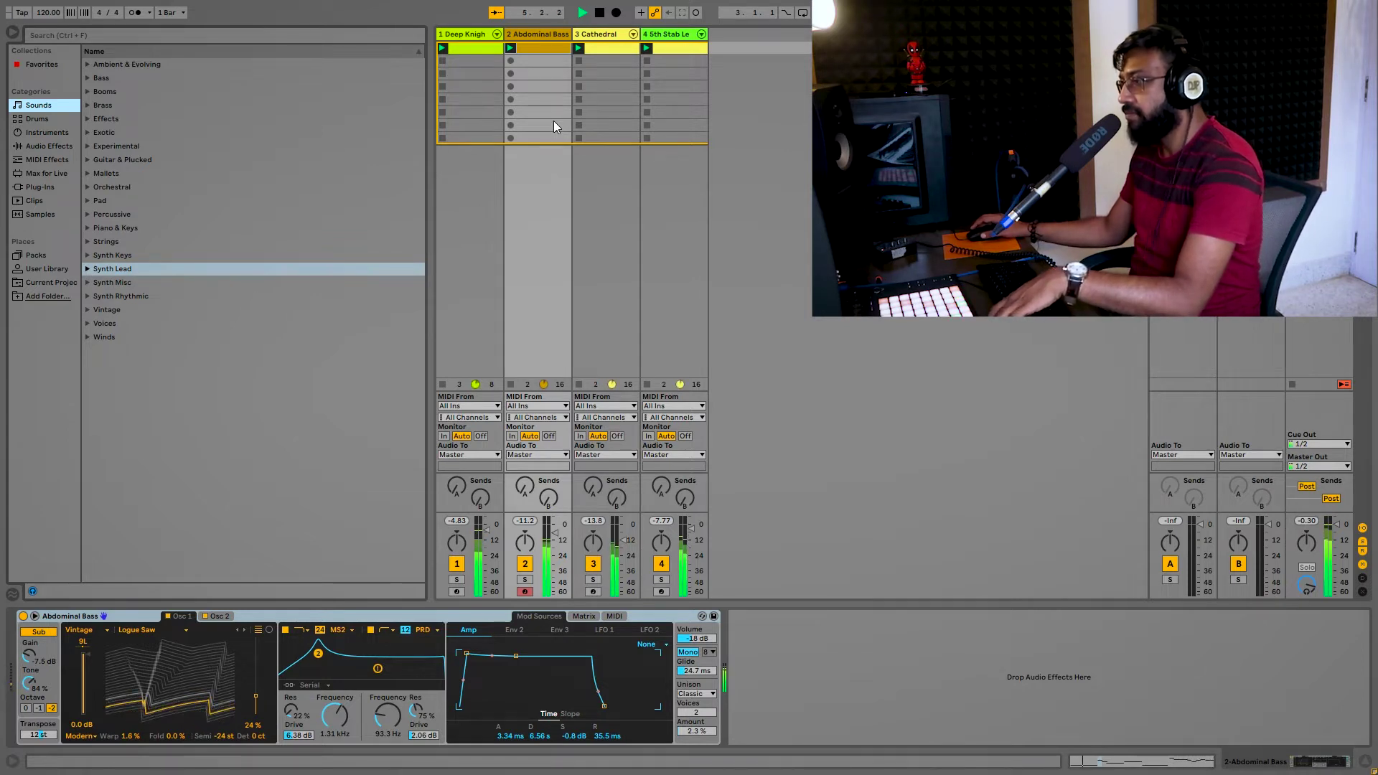
key("space")
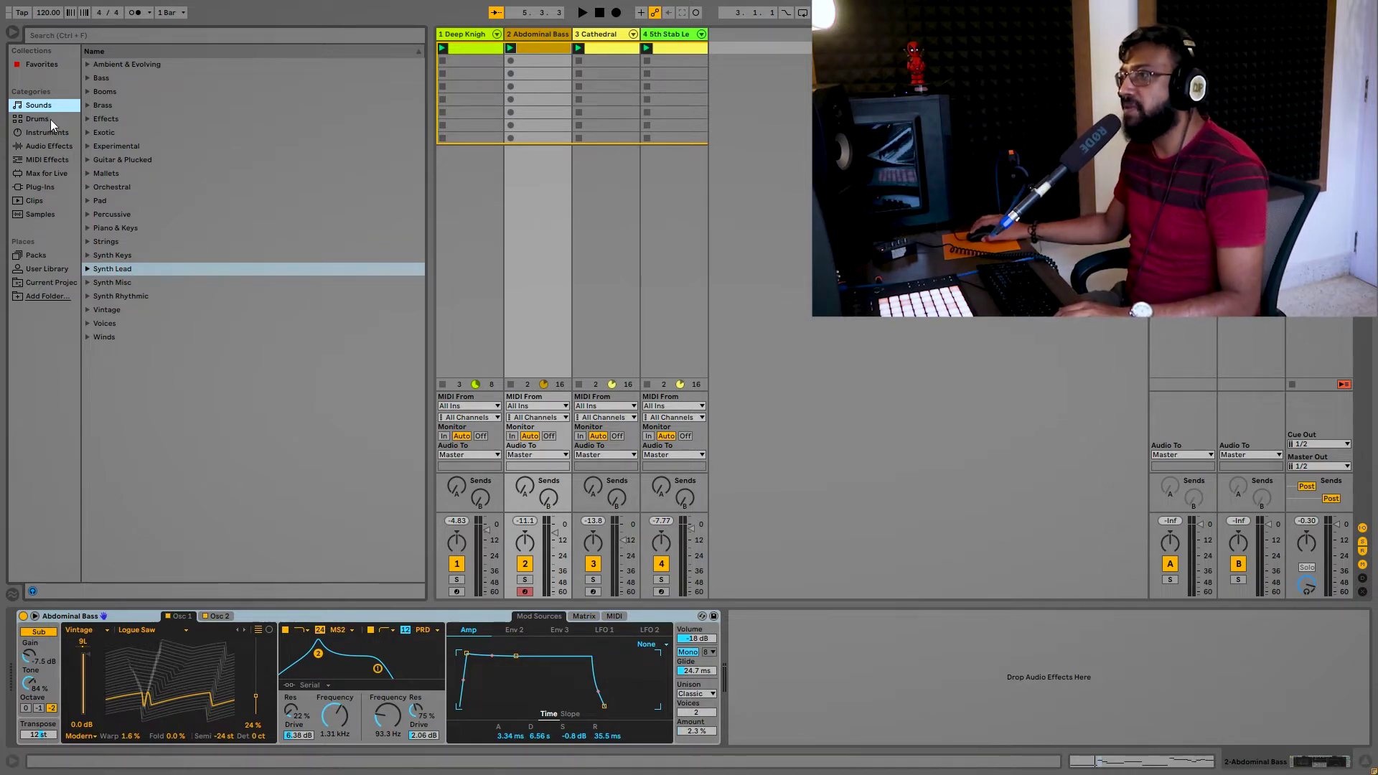
left_click(45, 146)
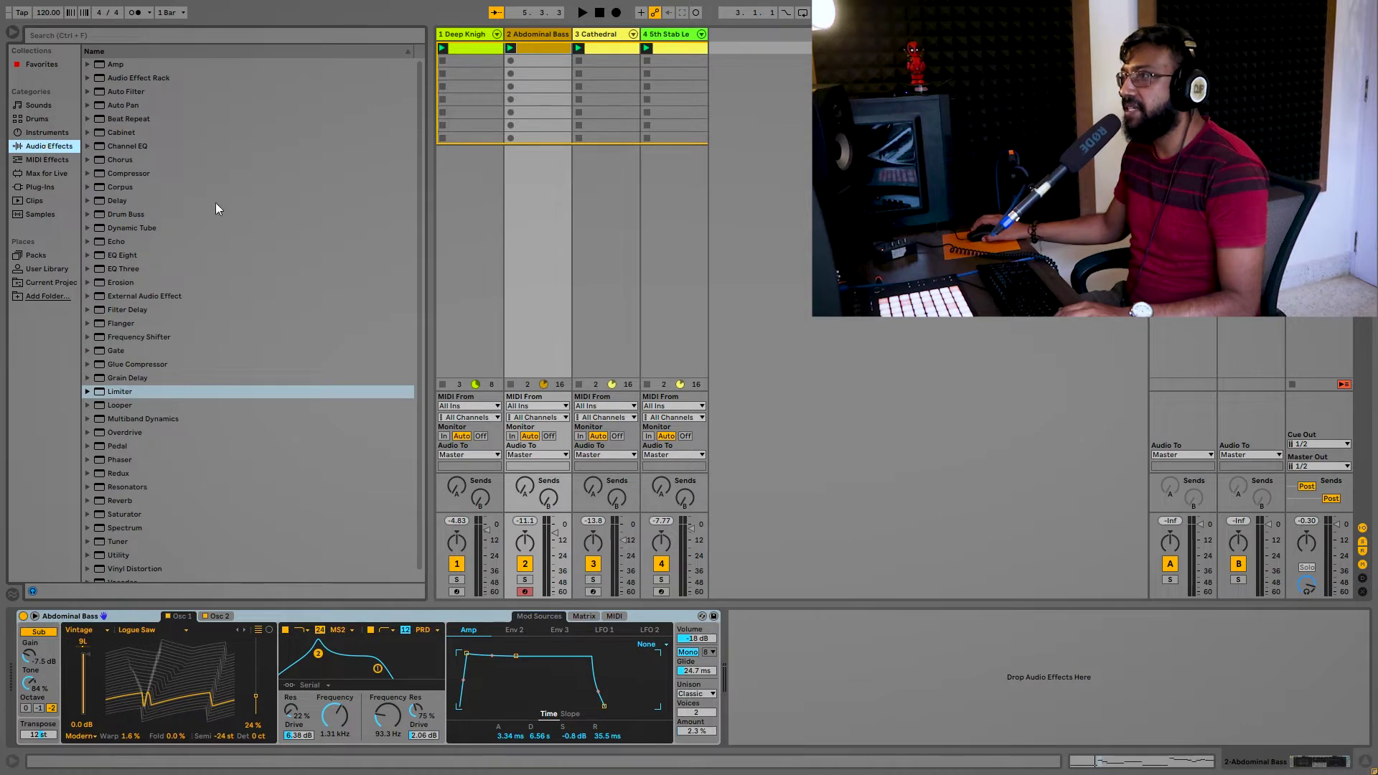
left_click(132, 91)
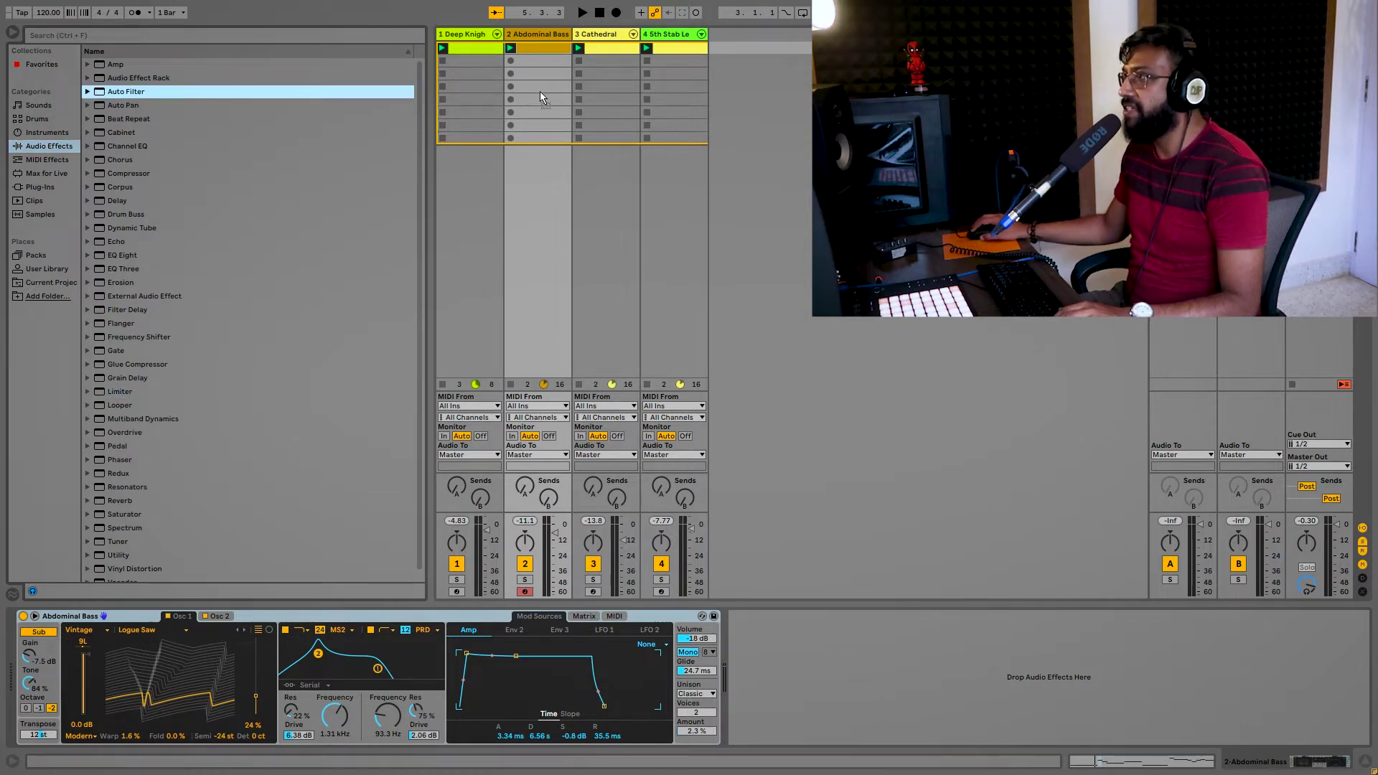
left_click_drag(541, 91, 541, 92)
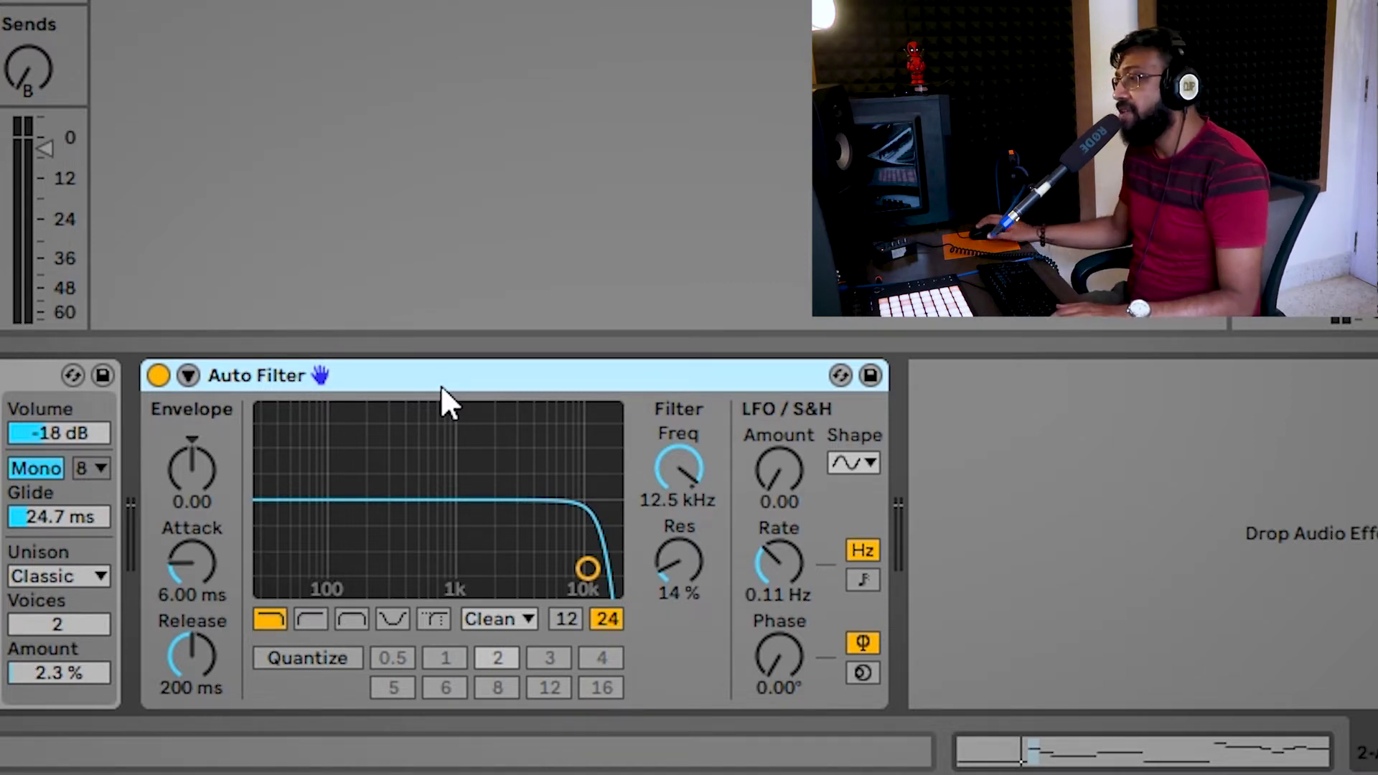
Step: Sidechain the bass Auto Filter from 1-Deep Knight Kit Post Mixer, then solo the bass and play
left_click(188, 375)
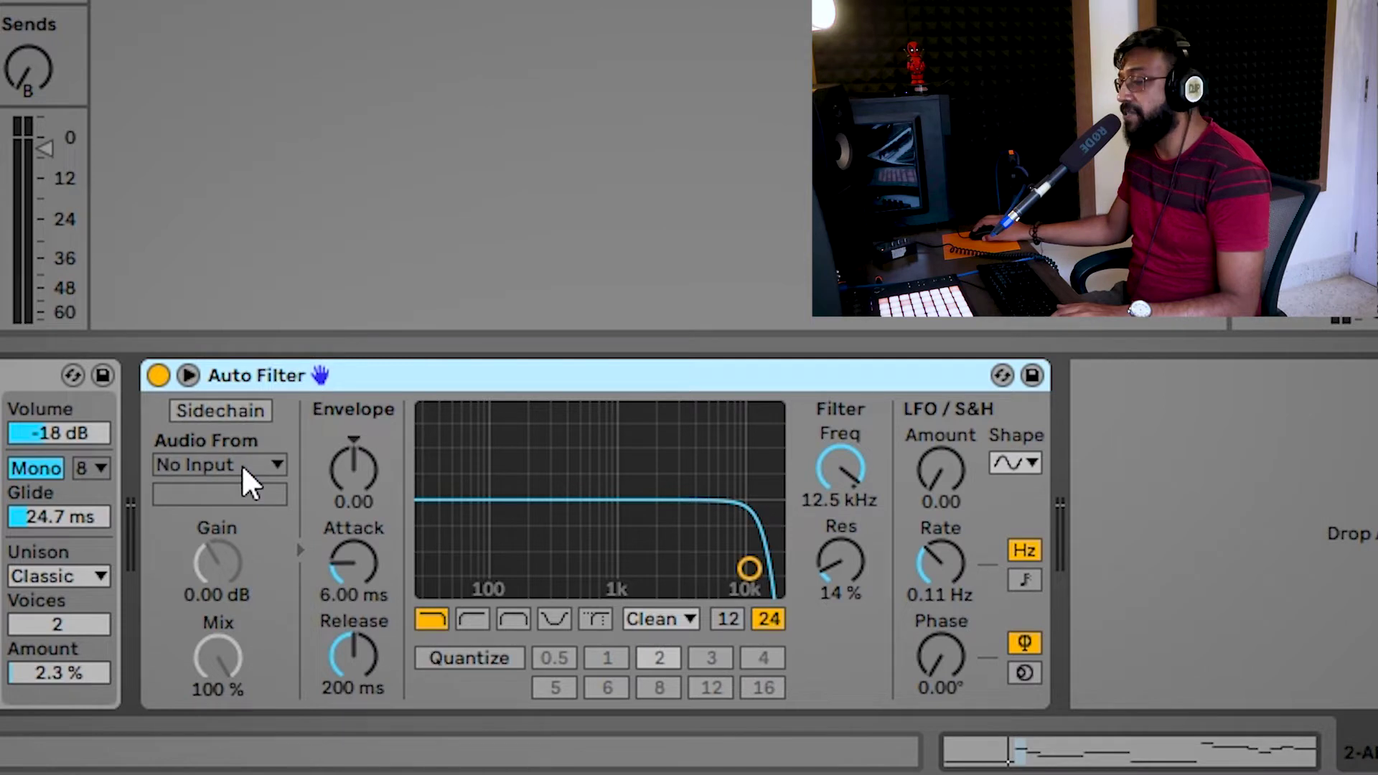
left_click(227, 419)
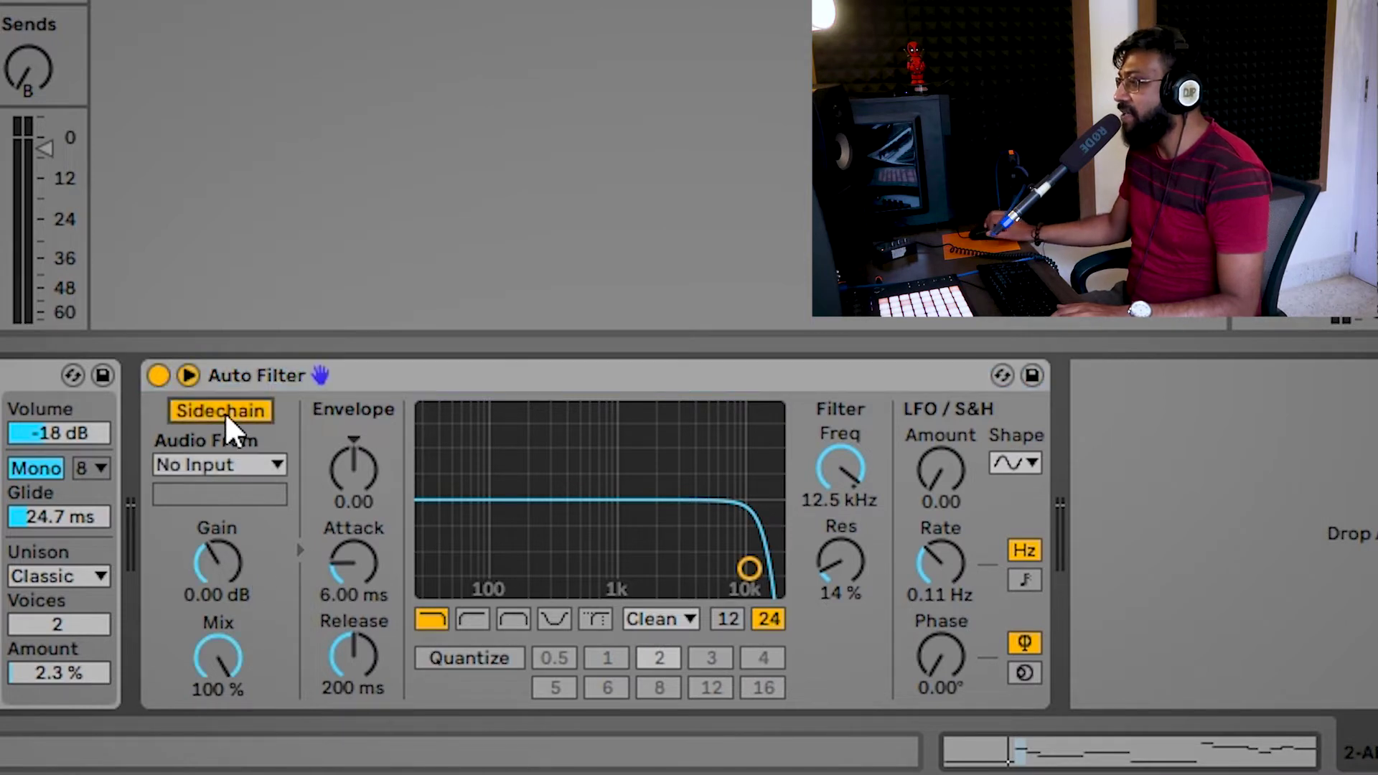
left_click(202, 472)
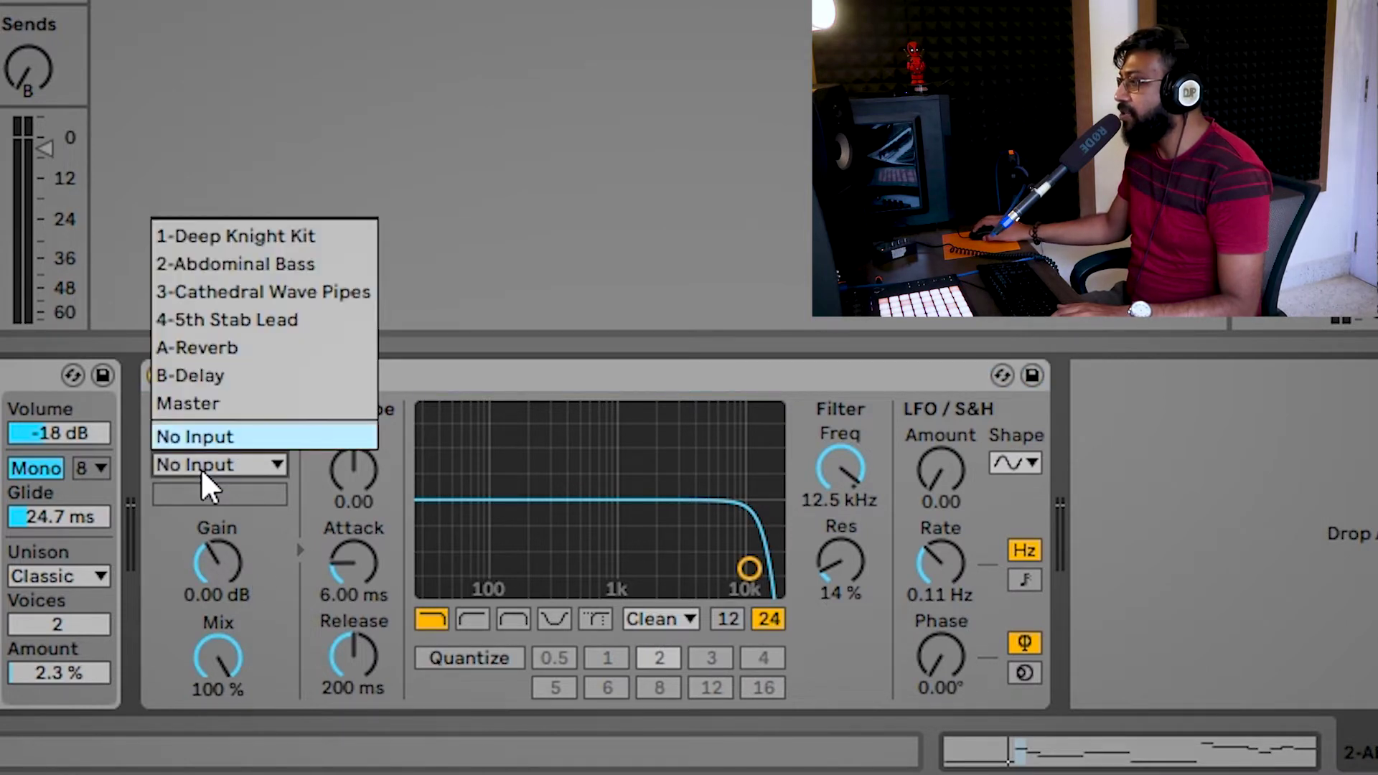
left_click(224, 237)
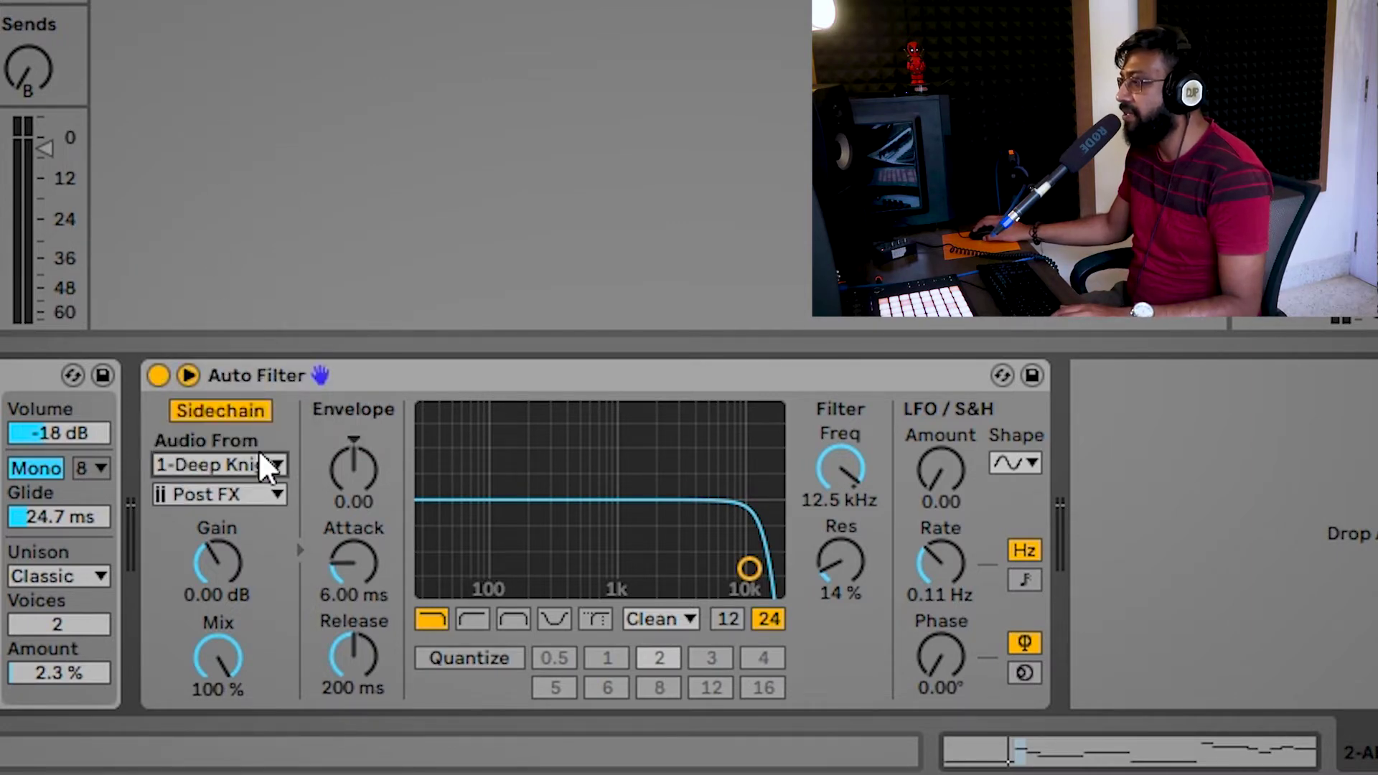
left_click(255, 495)
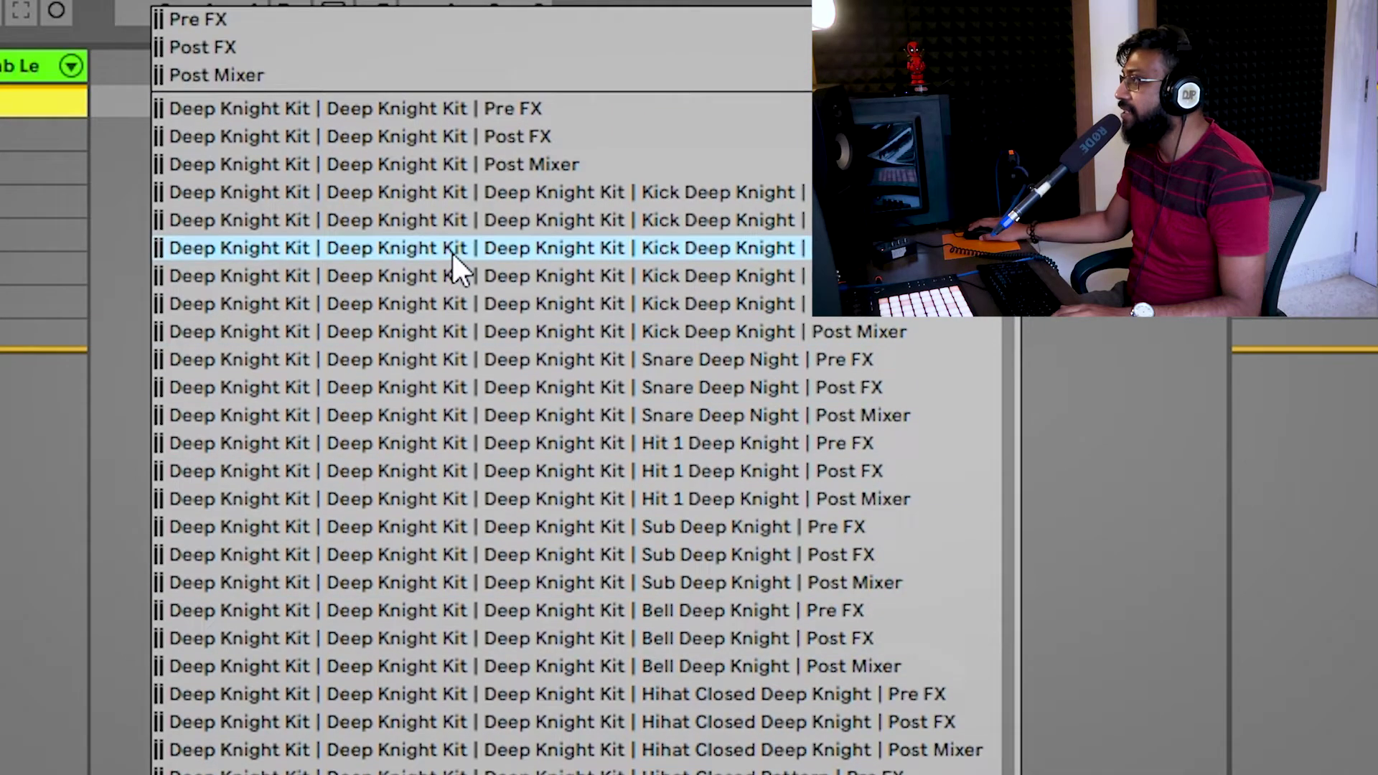
left_click(450, 252)
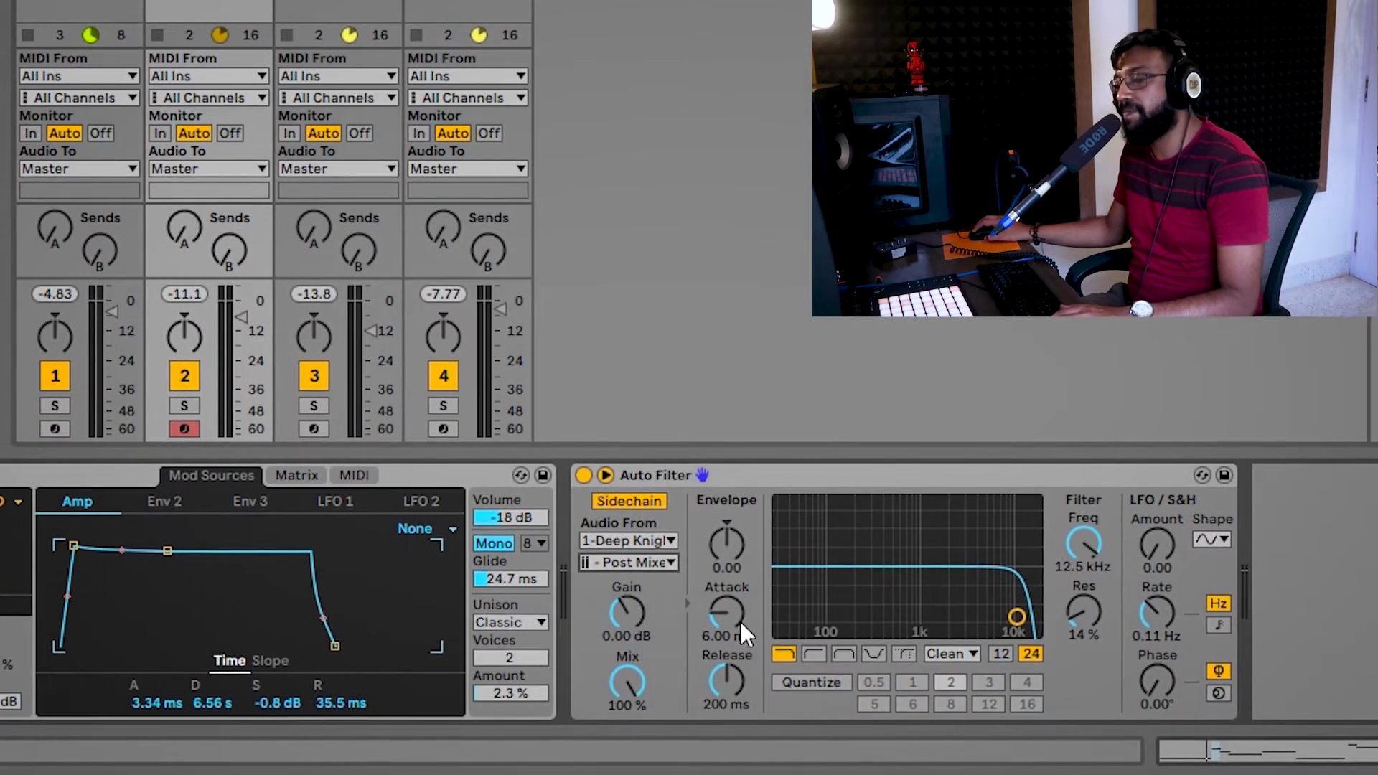
left_click(185, 404)
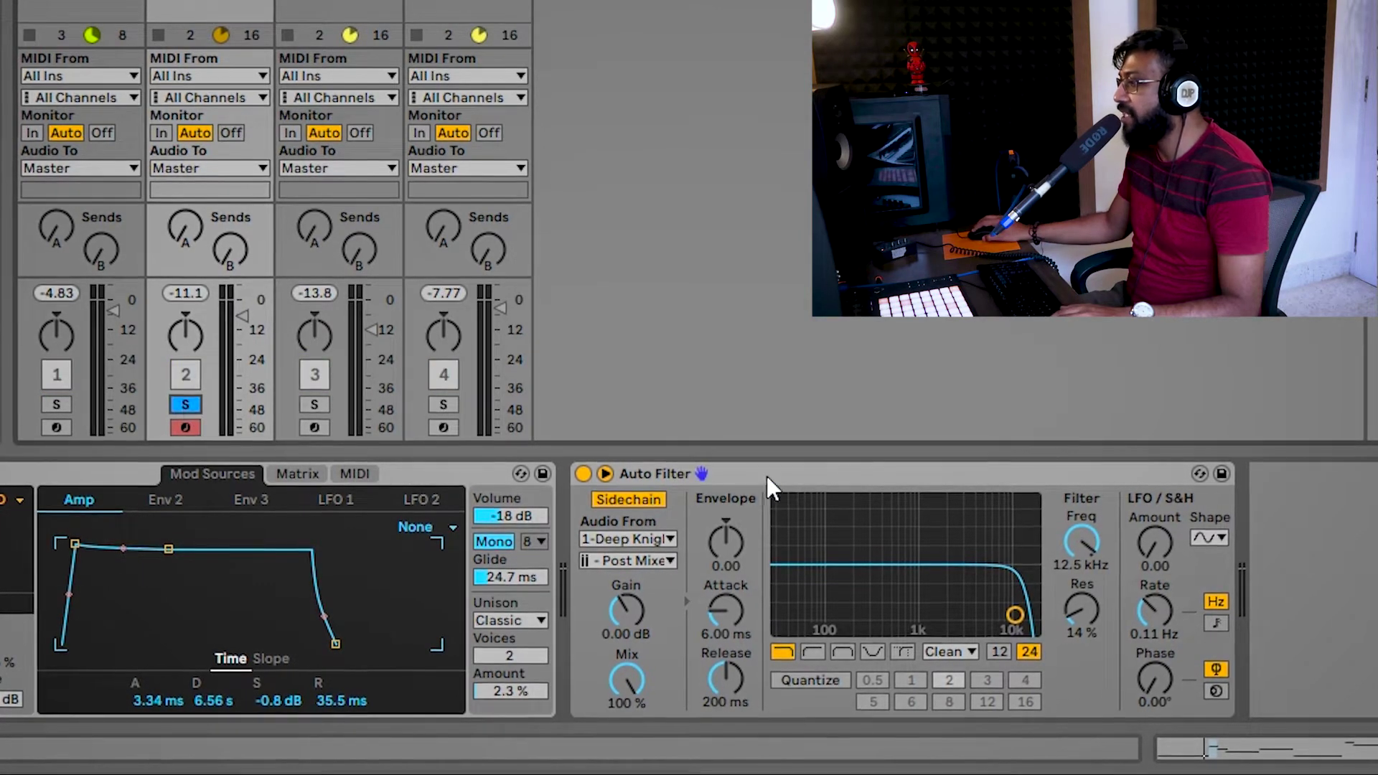
key("space")
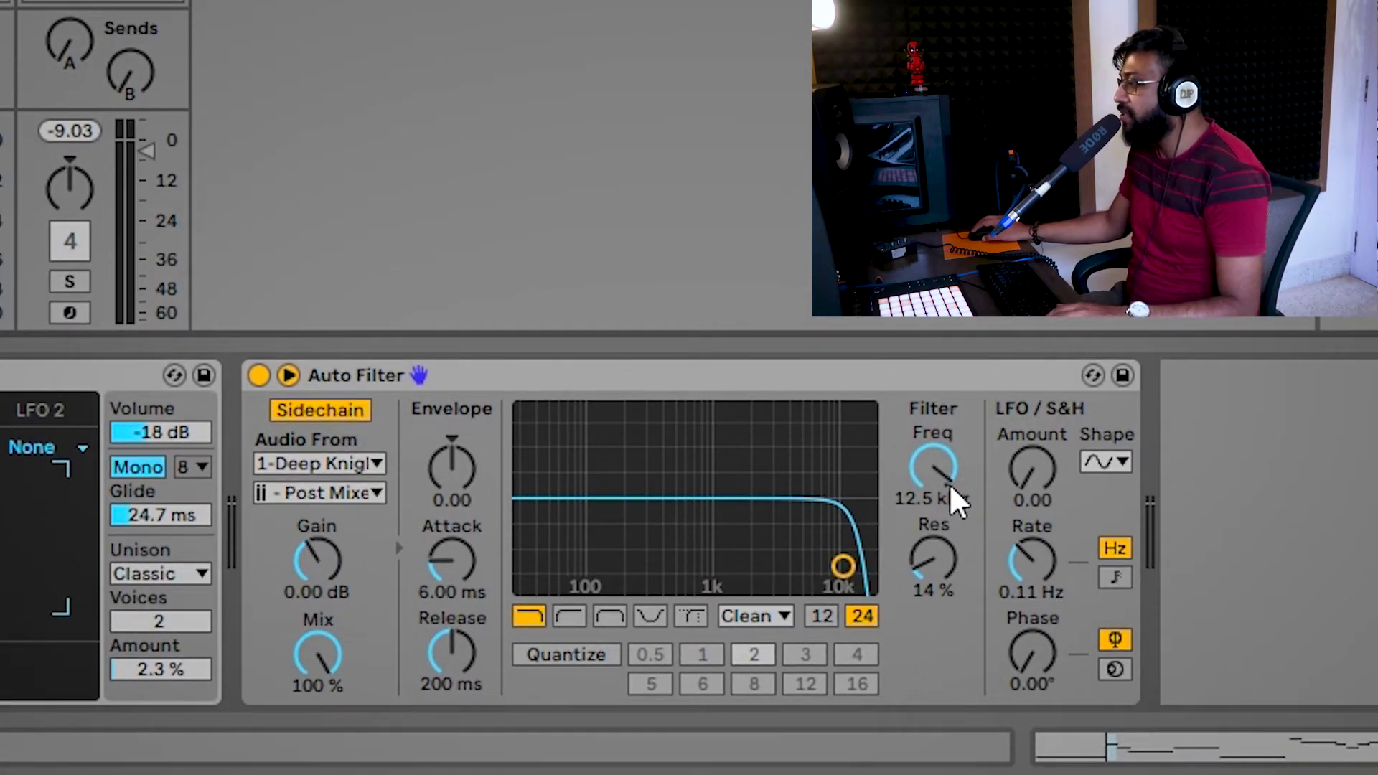
Step: Lower the bass filter cutoff to about 888 Hz and raise resonance to 51%
left_click_drag(940, 474, 940, 521)
left_click_drag(939, 597, 932, 568)
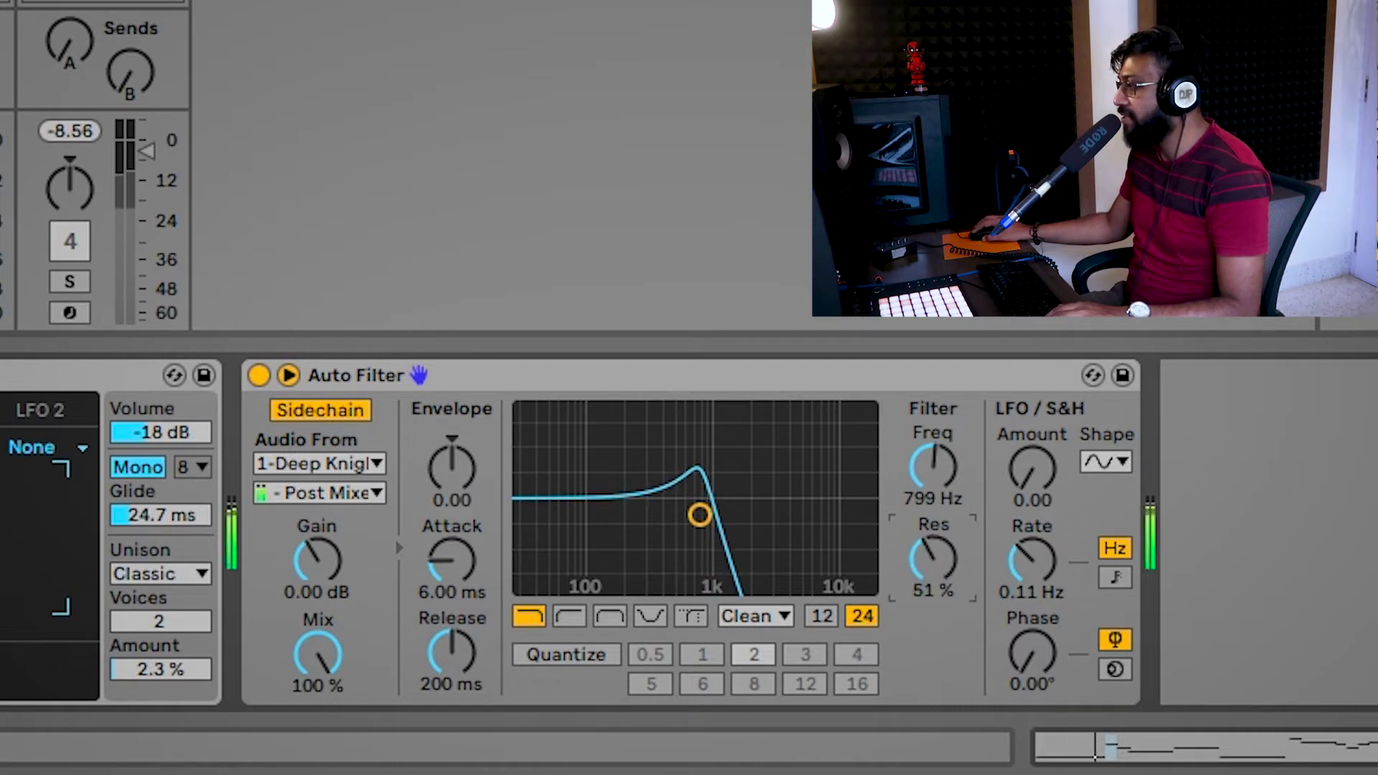
left_click_drag(935, 458, 932, 455)
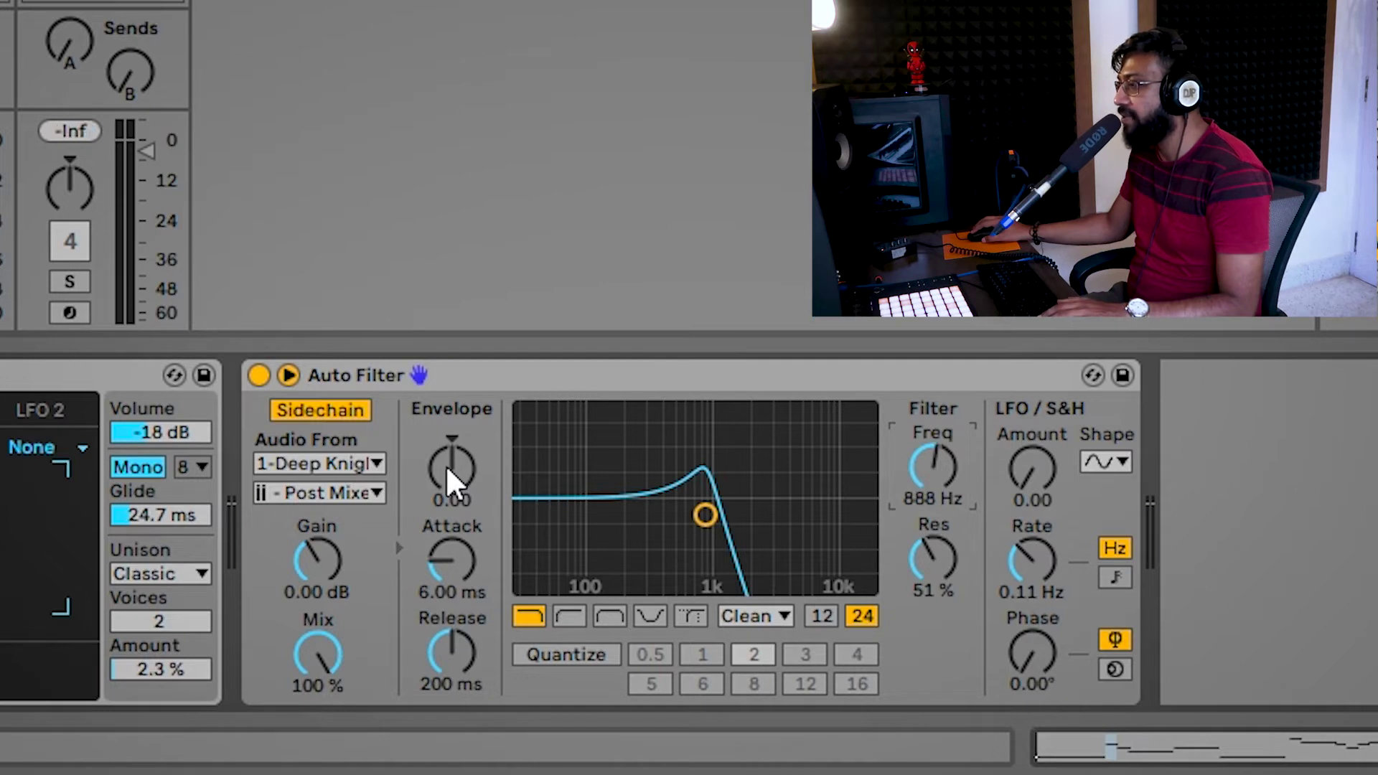
Step: Set envelope amount 40.3, sidechain gain 13.5 dB, attack 0.10 ms and release 168 ms
left_click_drag(447, 468, 447, 413)
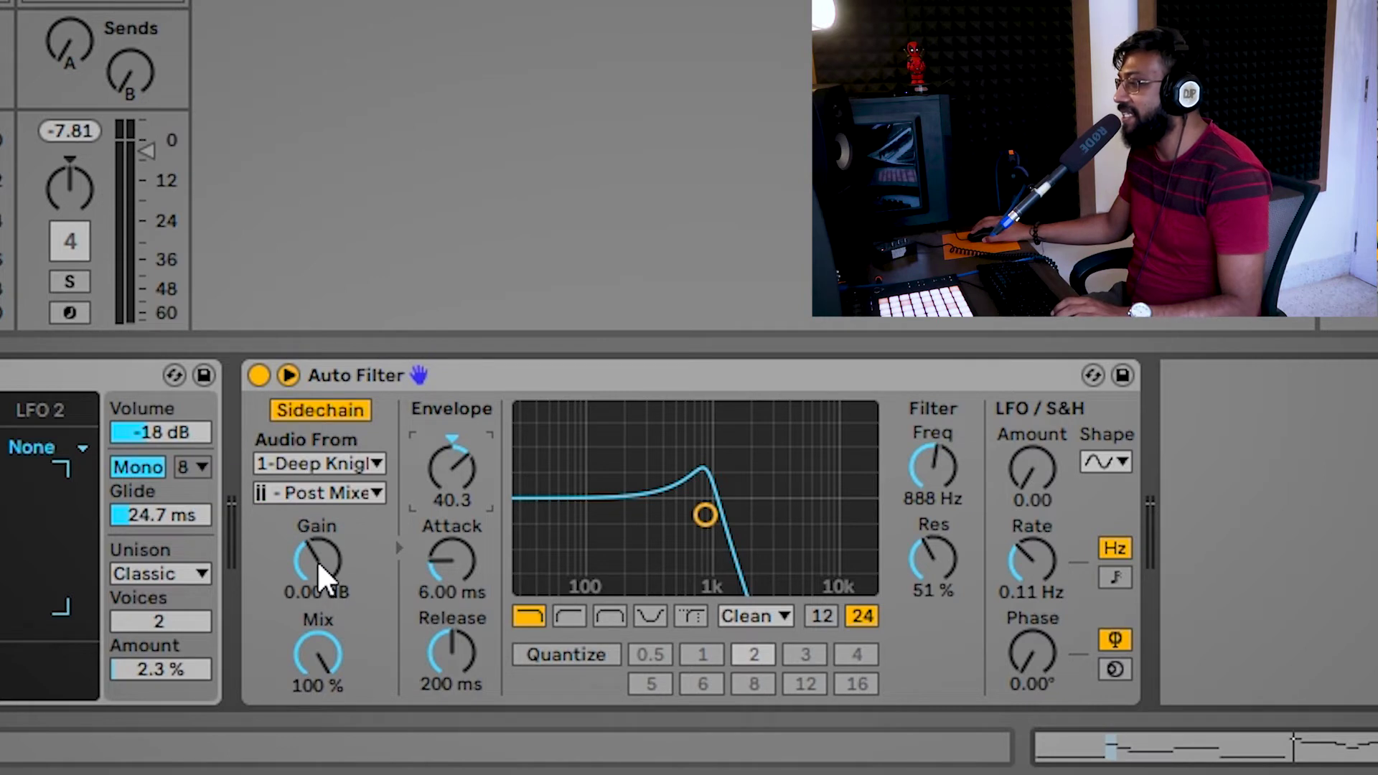
left_click_drag(316, 559, 316, 469)
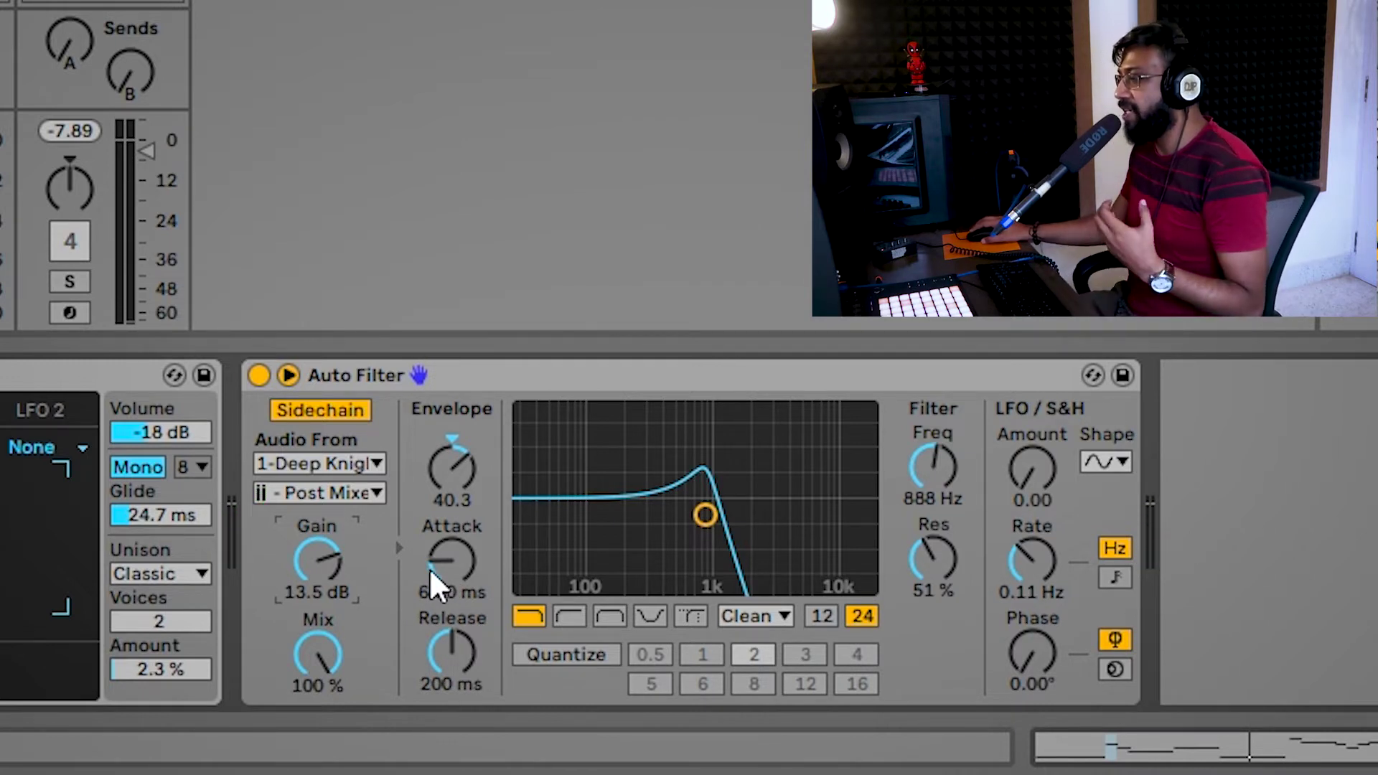
left_click_drag(444, 554, 443, 603)
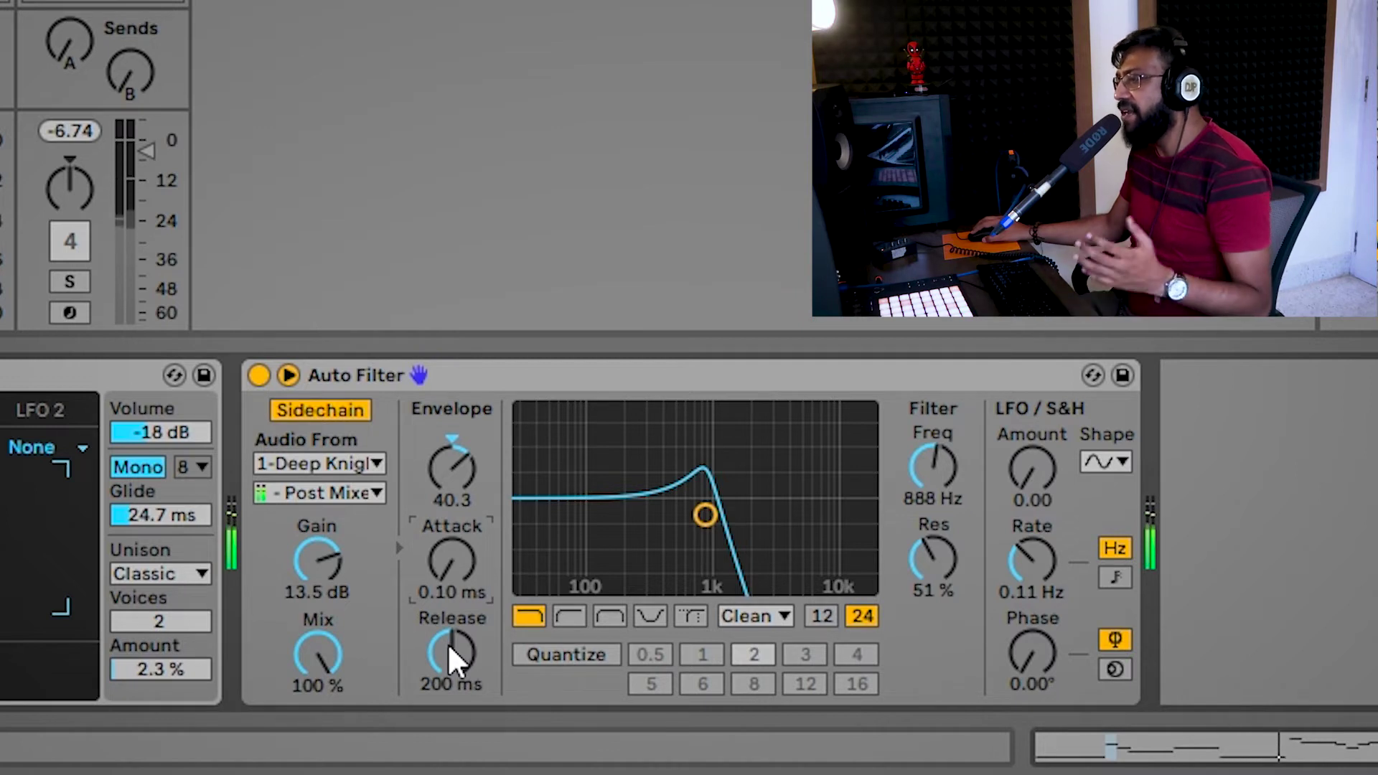
left_click_drag(448, 643, 445, 640)
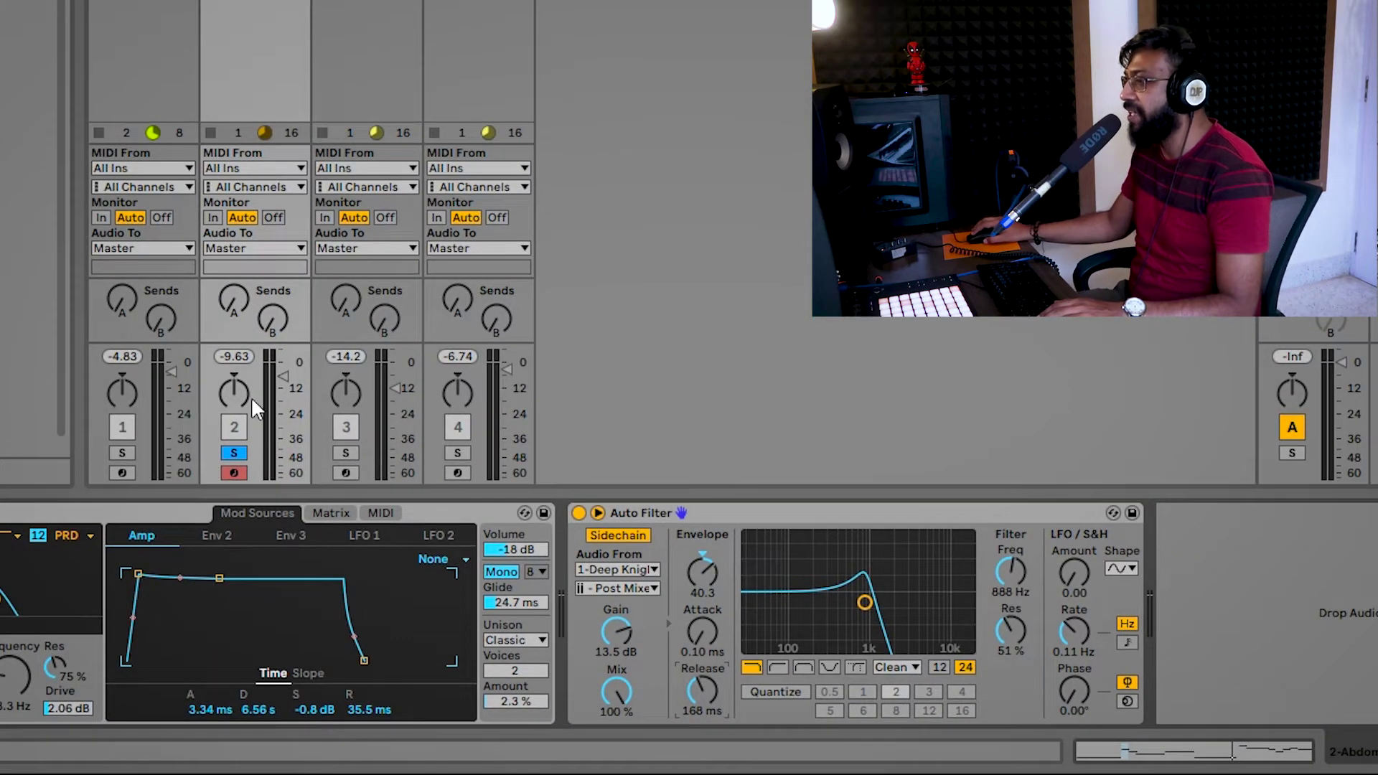
Step: Audition the drum kit with the bass, then play and stop the full unsoloed mix
left_click(123, 451)
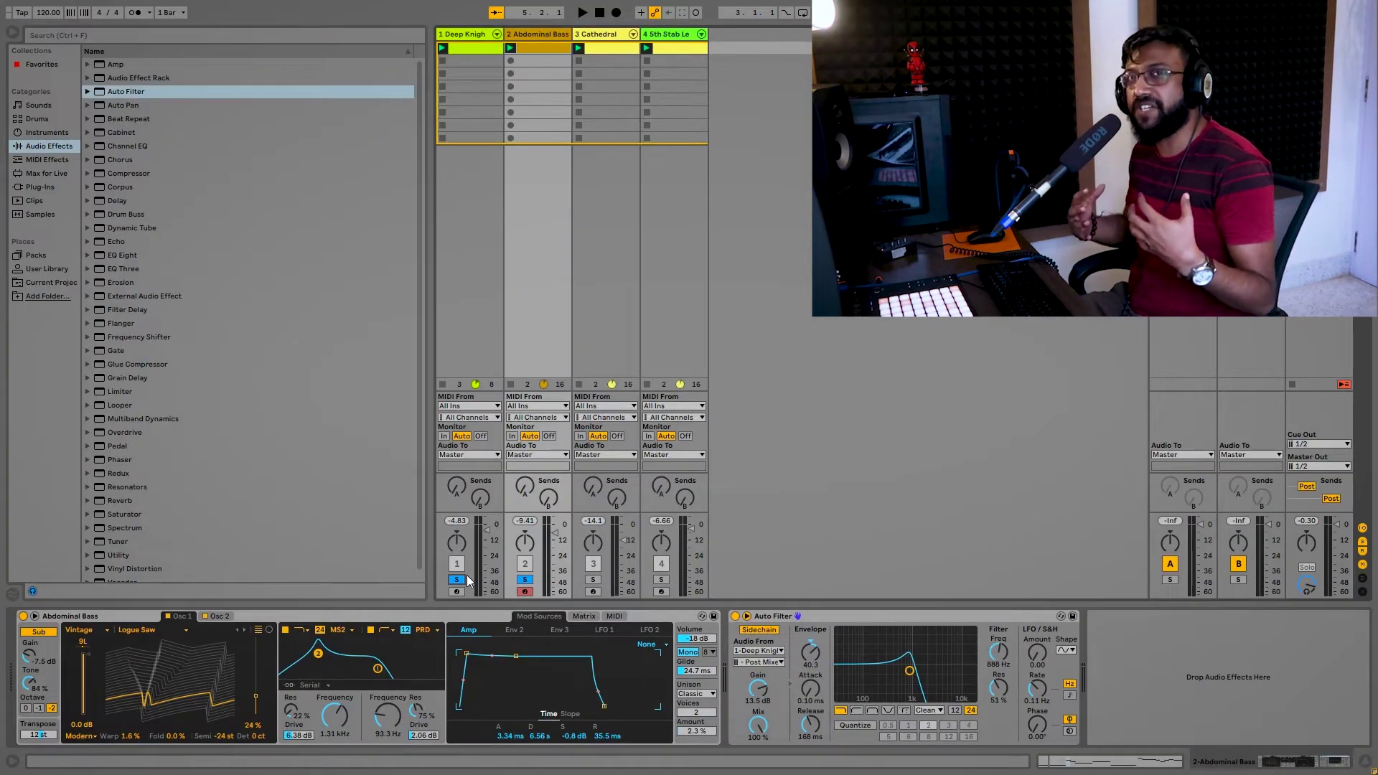
left_click(525, 580)
key("space")
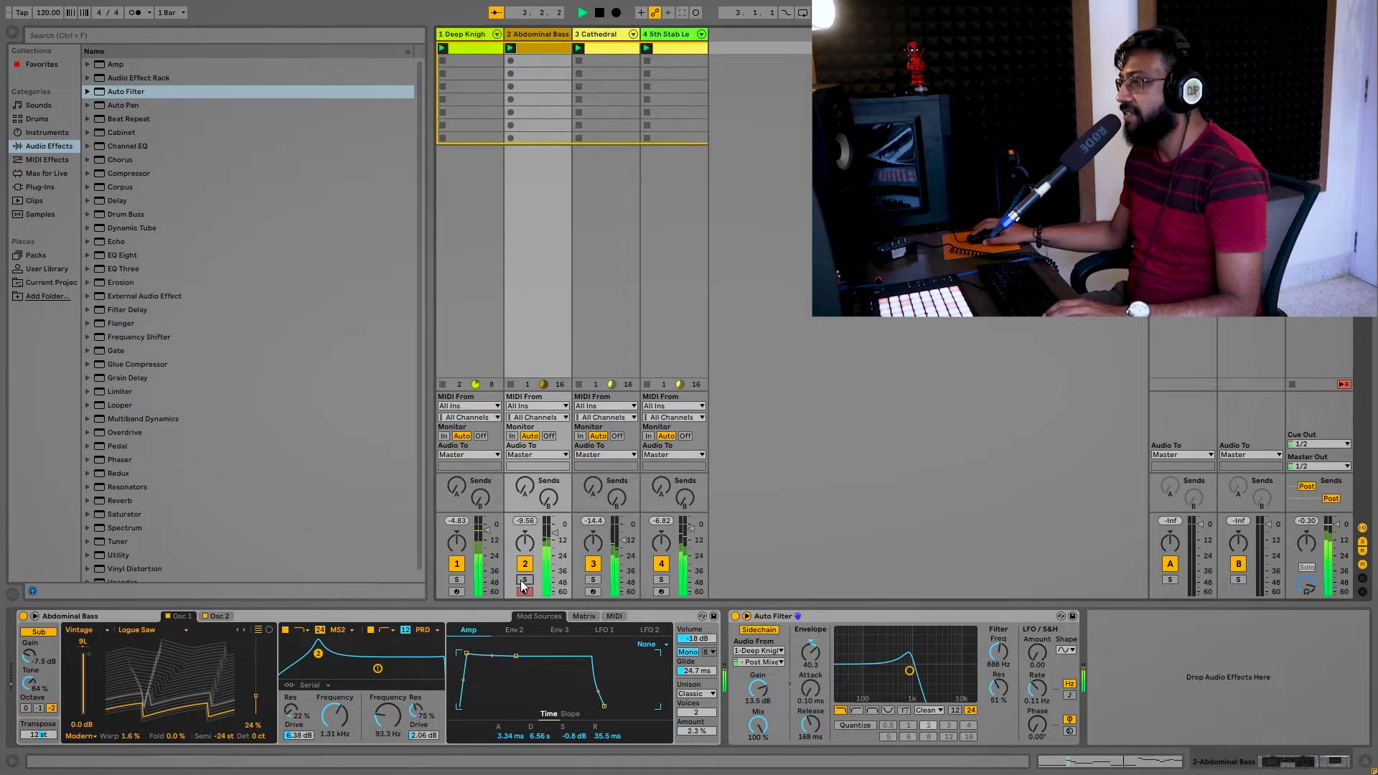
key("space")
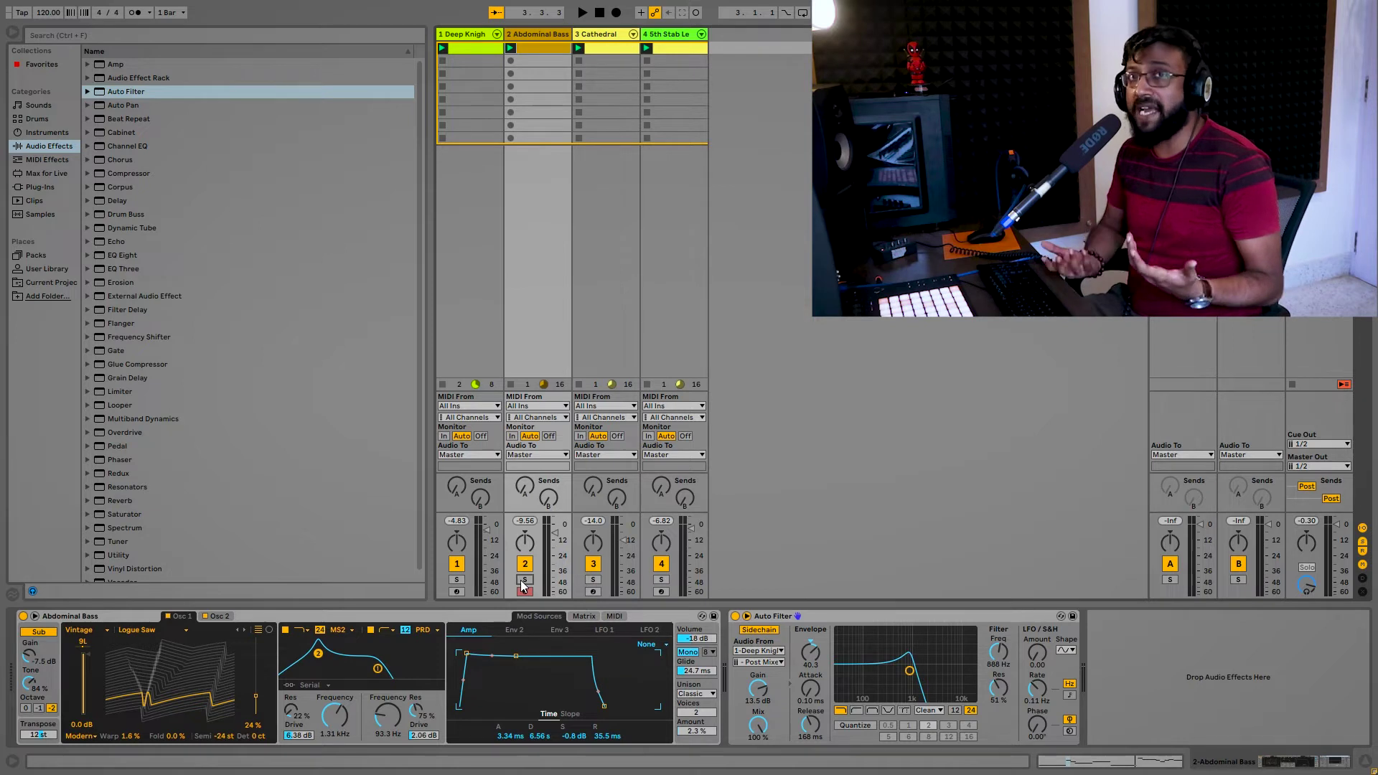
Step: Audition the Cathedral Wave Pipes pad solo, then select the Cathedral track
left_click(593, 579)
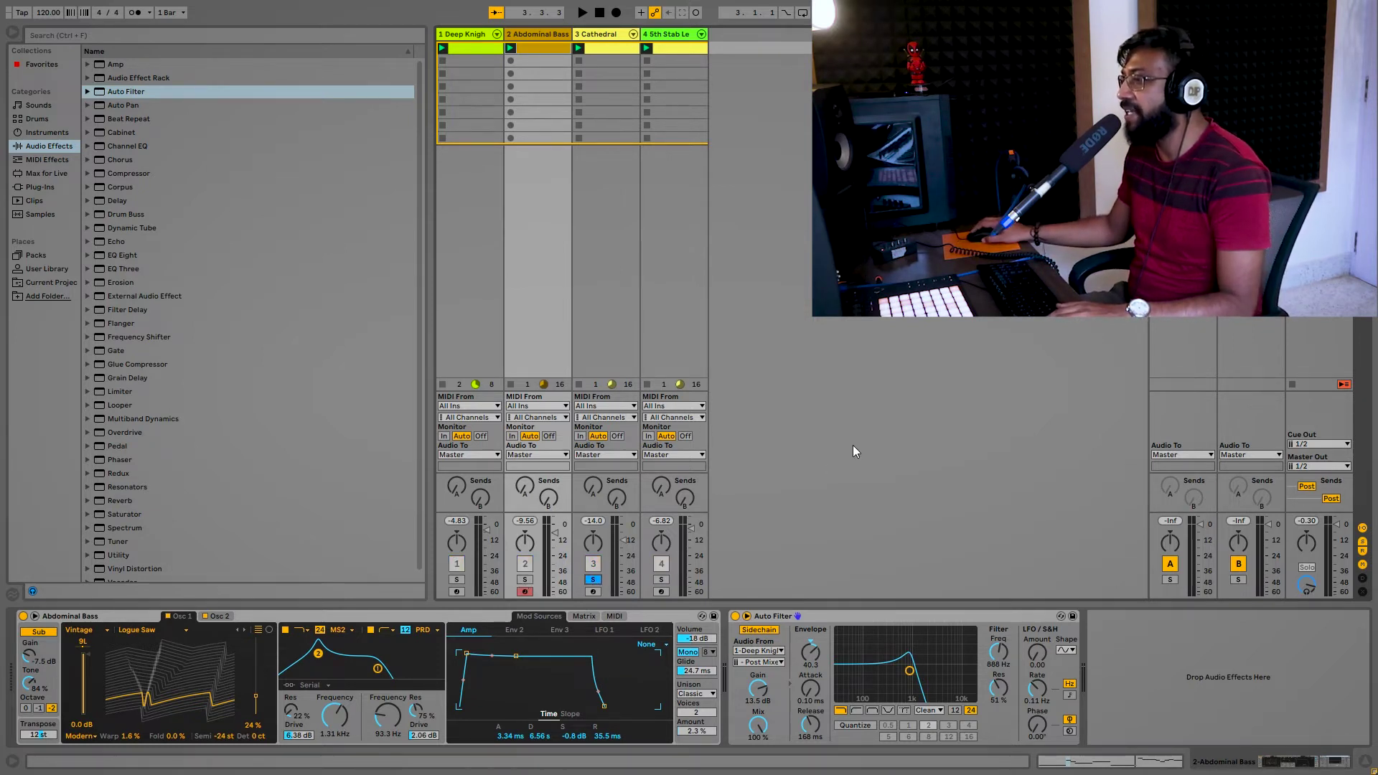
key("space")
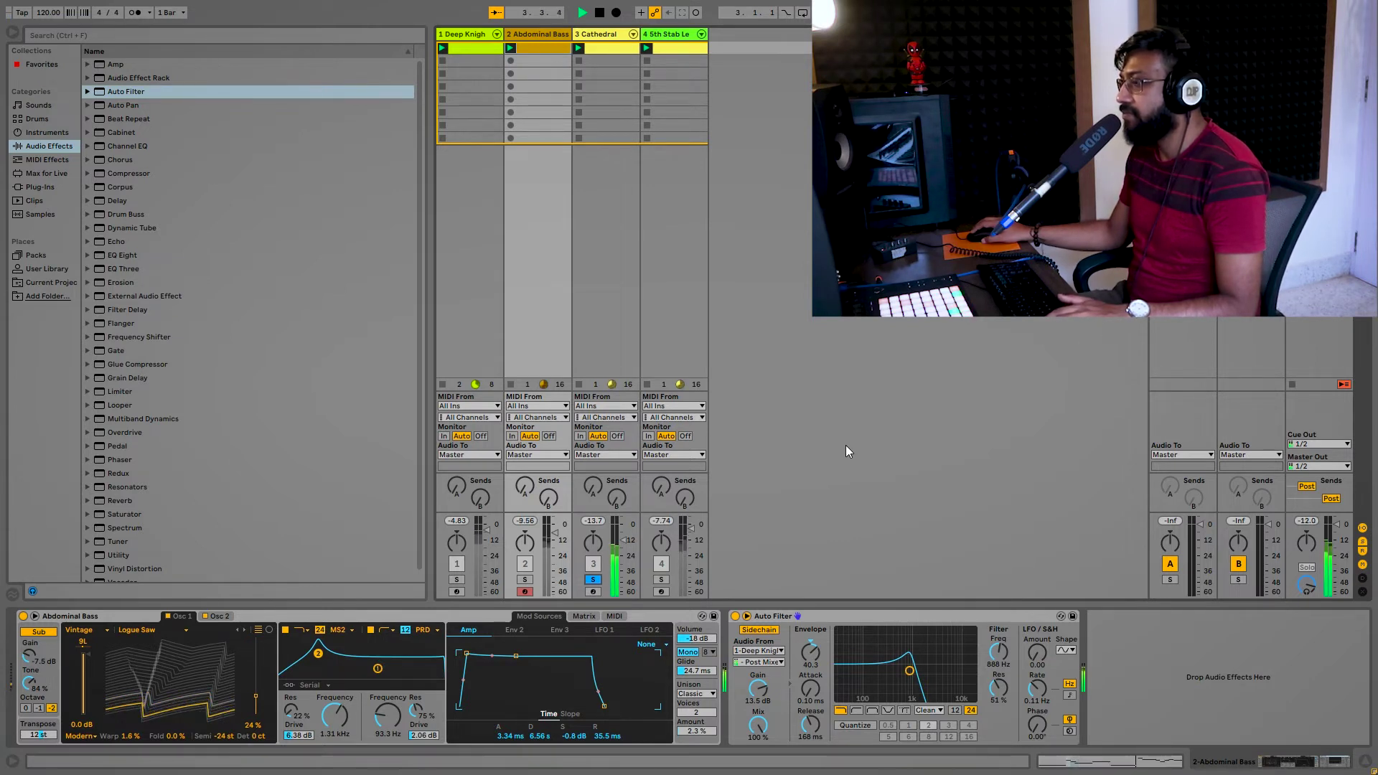
key("space")
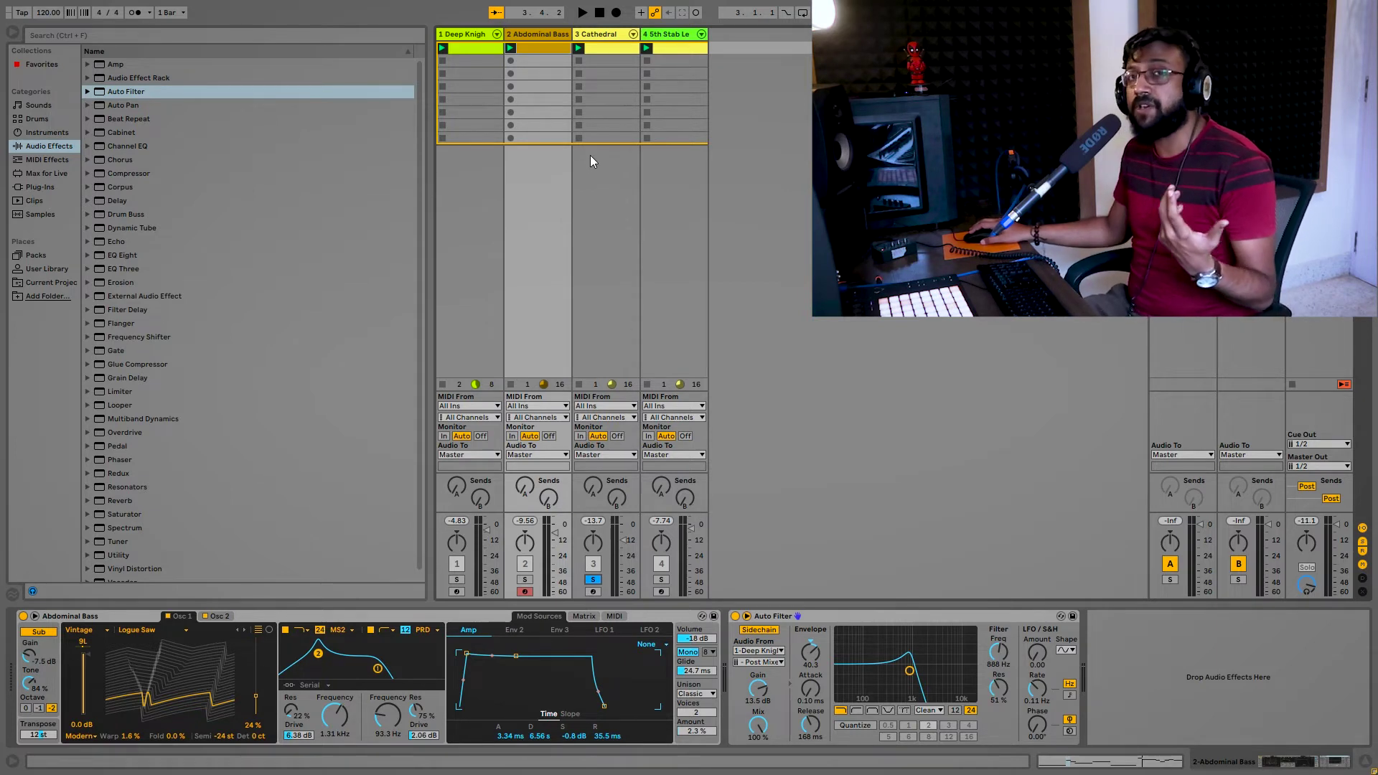
left_click(610, 36)
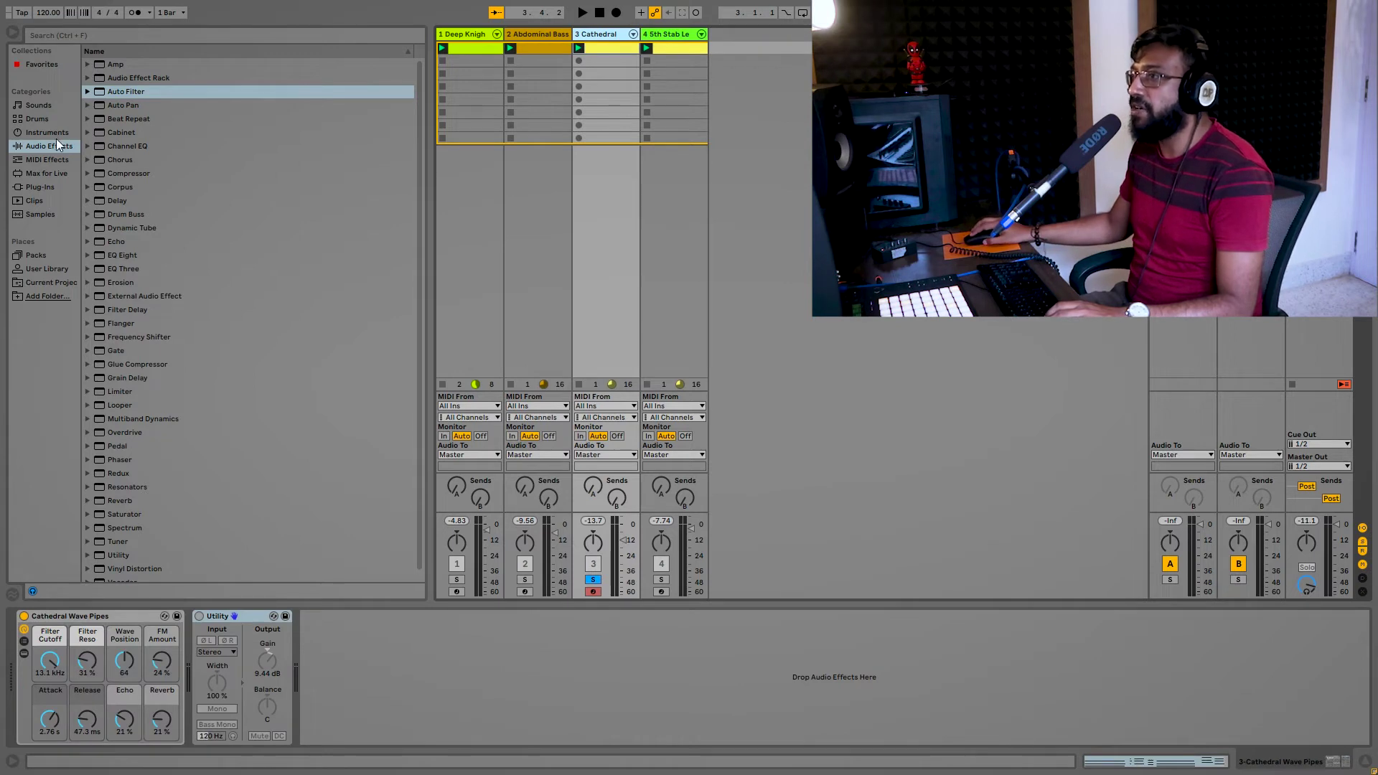
Step: Place an Auto Filter on the Cathedral Wave Pipes track and enable its sidechain
left_click_drag(113, 92, 428, 94)
left_click_drag(600, 74, 600, 73)
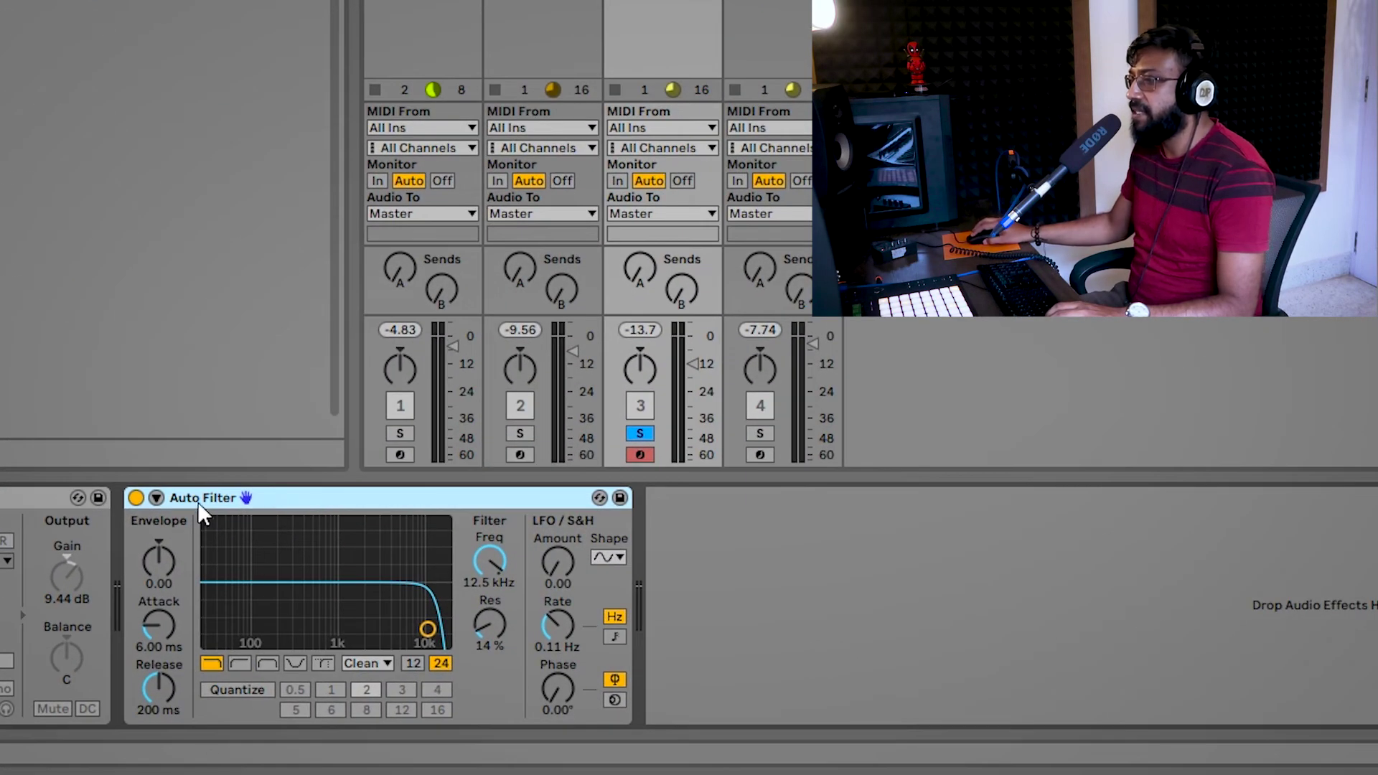
left_click(156, 498)
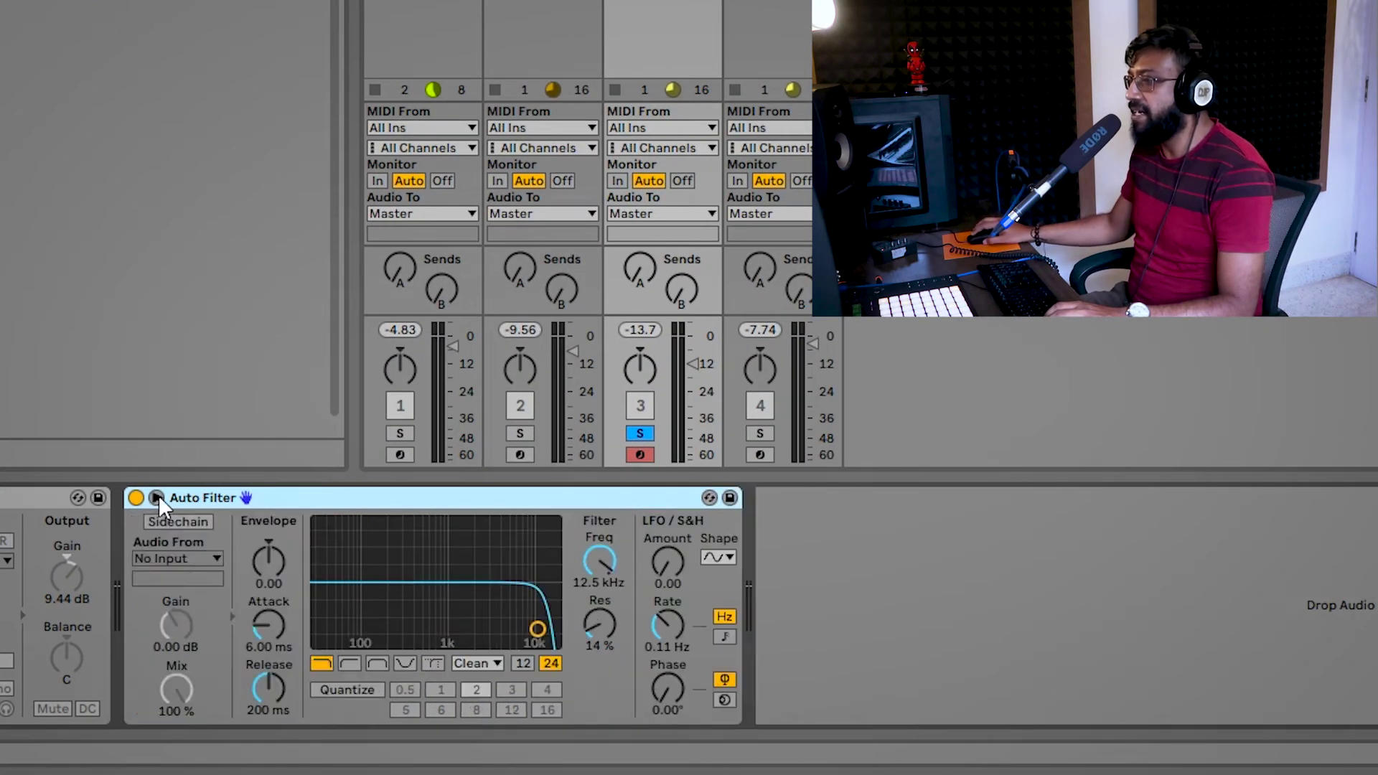
left_click(185, 523)
Step: Route the sidechain from 1-Deep Knight Kit's Kick Post Mixer and start playback
left_click(193, 559)
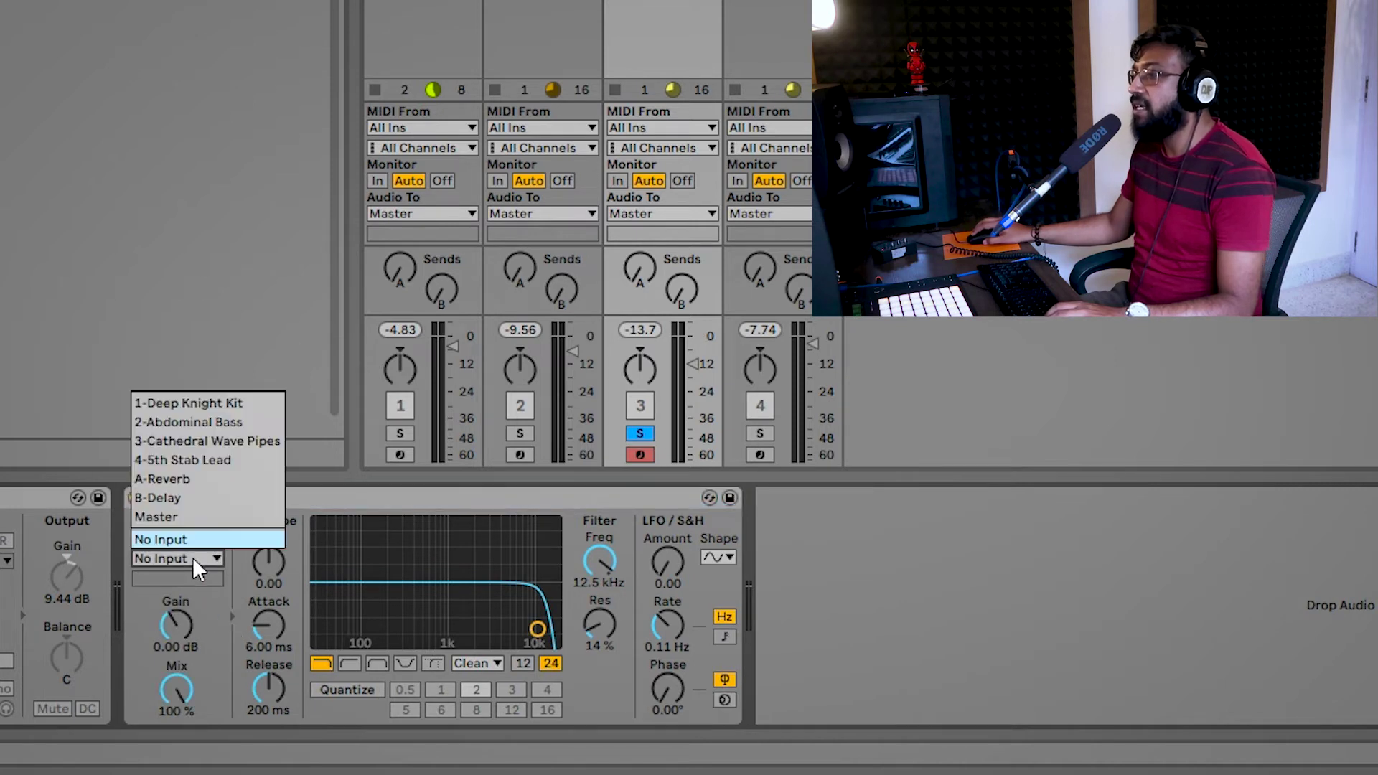
left_click(196, 405)
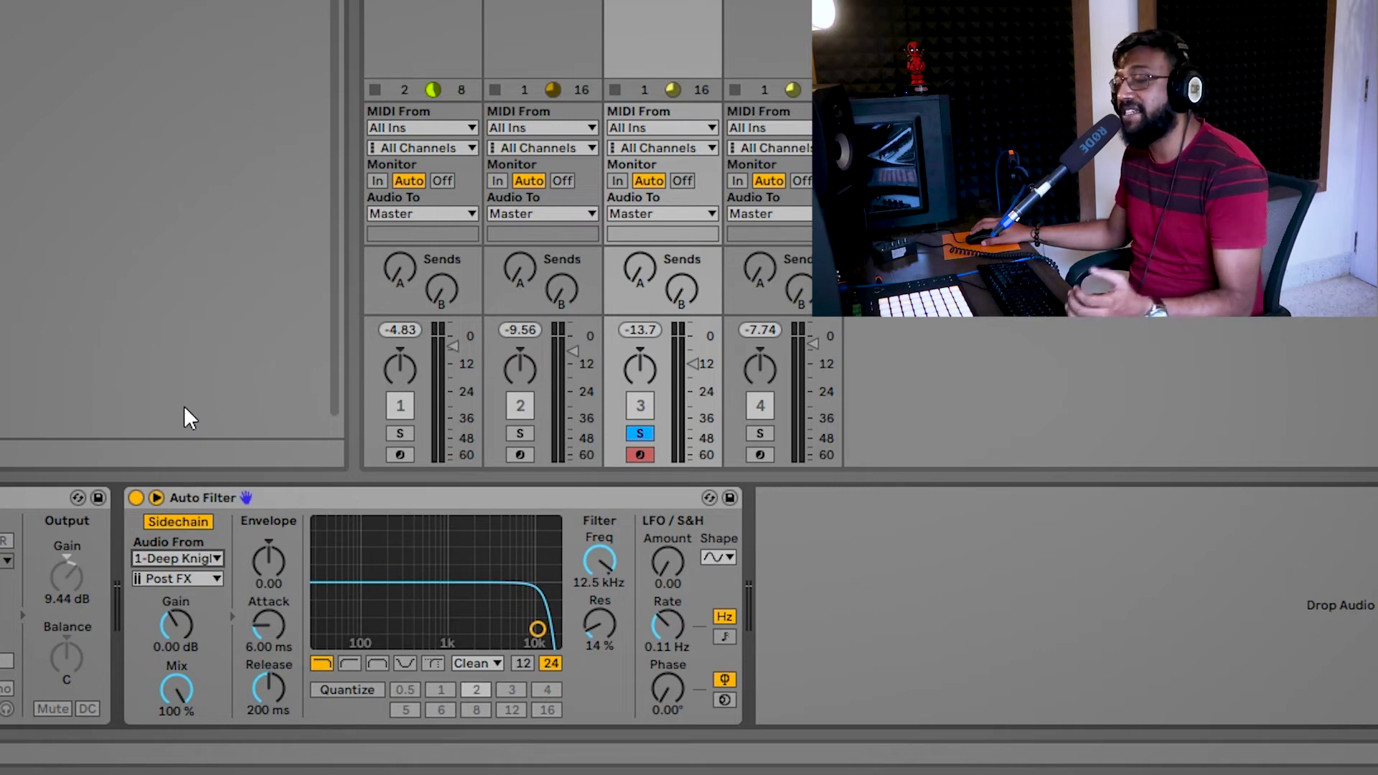
left_click(201, 580)
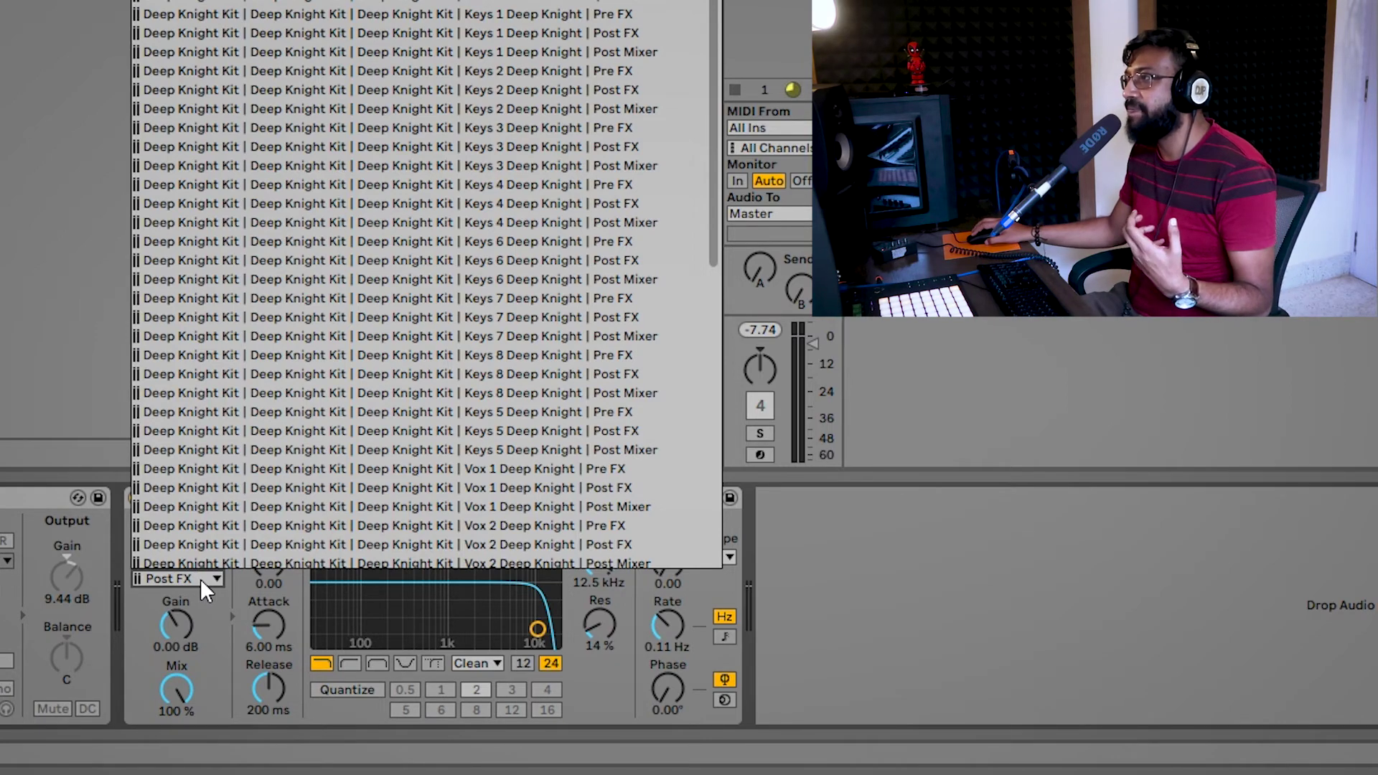
scroll(511, 388, "up", 10)
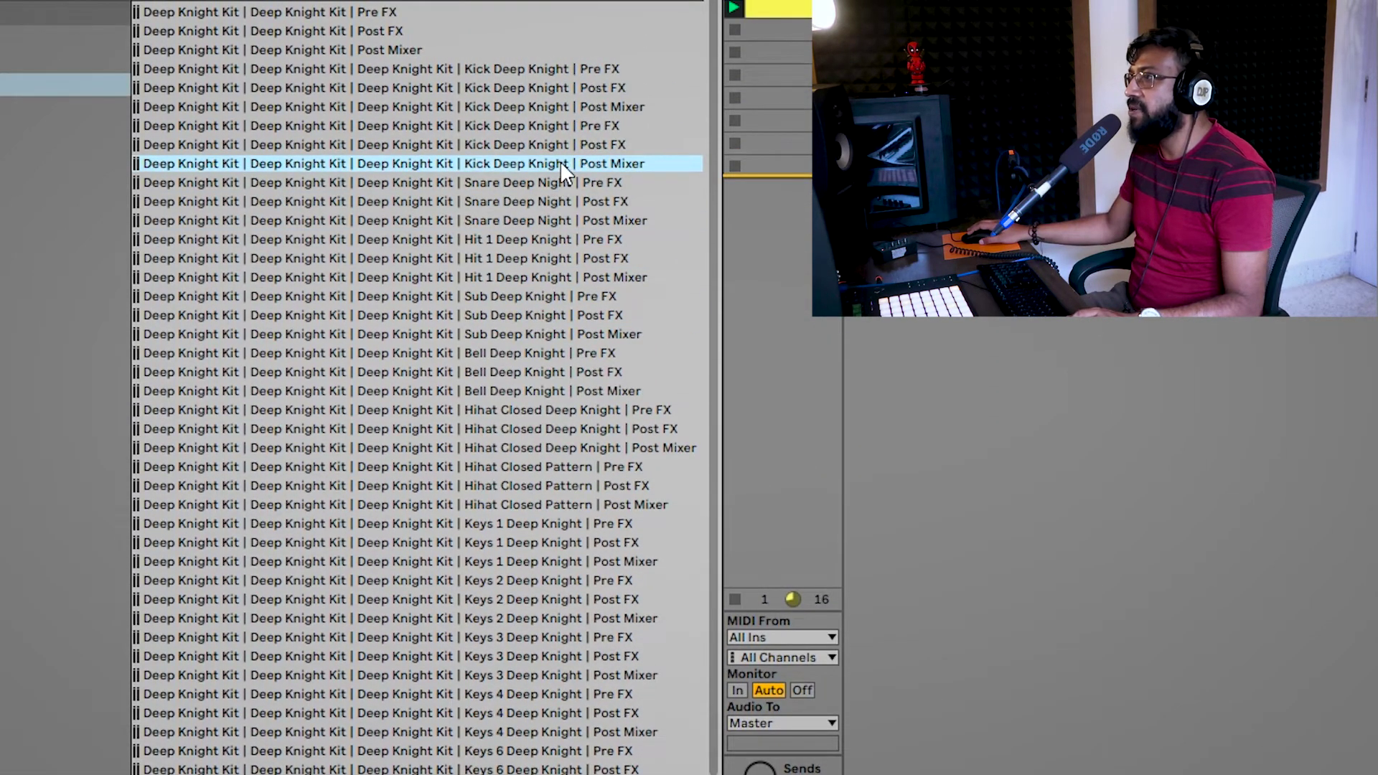
left_click(560, 163)
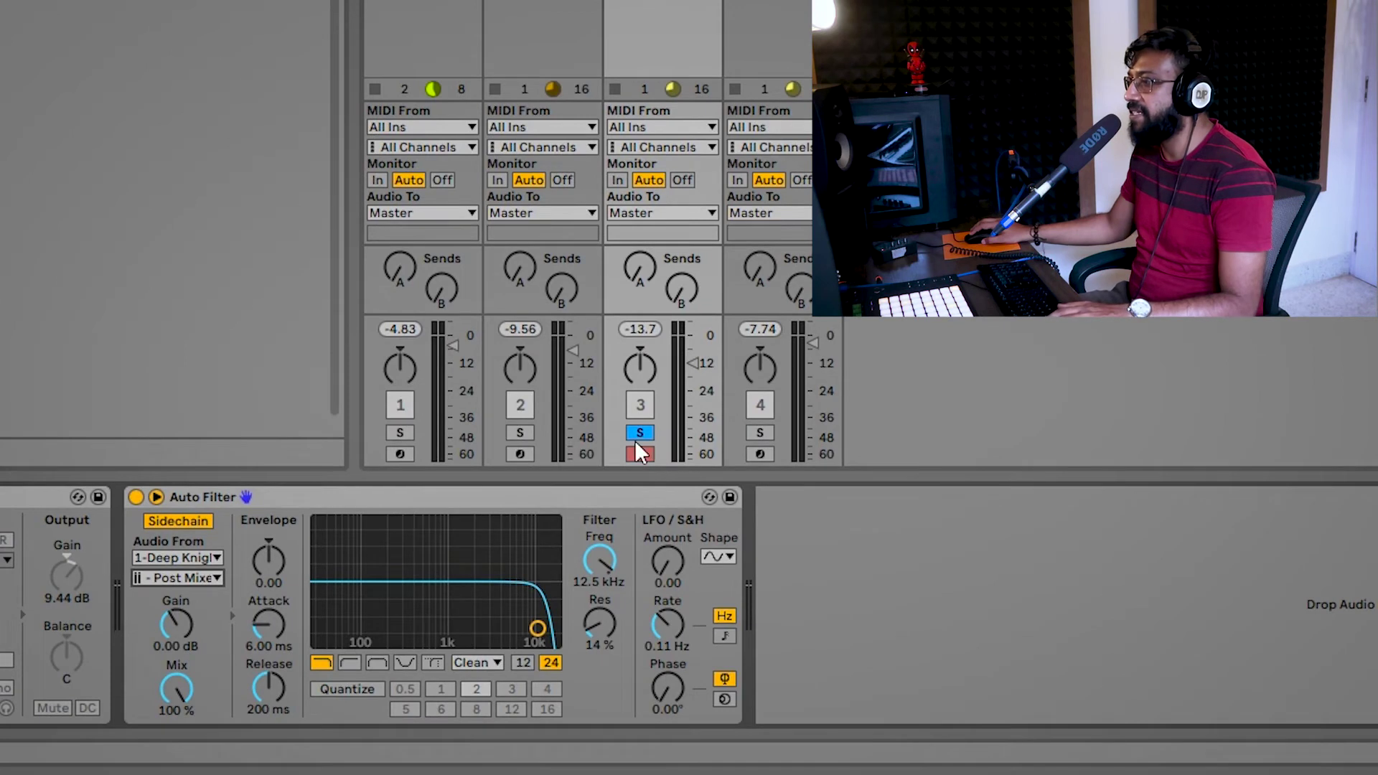
key("space")
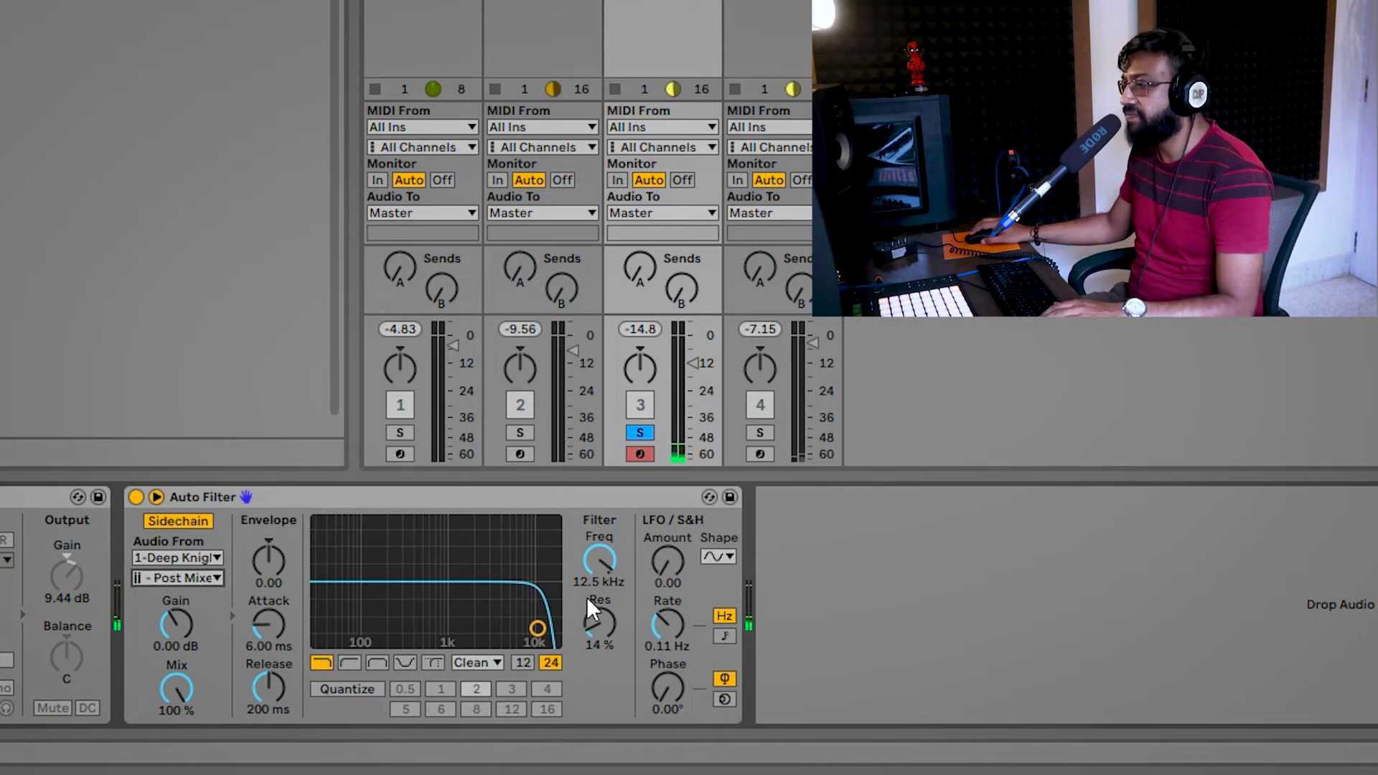
Step: Rough in the pad filter: resonance 52%, cutoff near 936 Hz, more envelope, 8.45 dB gain
left_click_drag(587, 562, 612, 599)
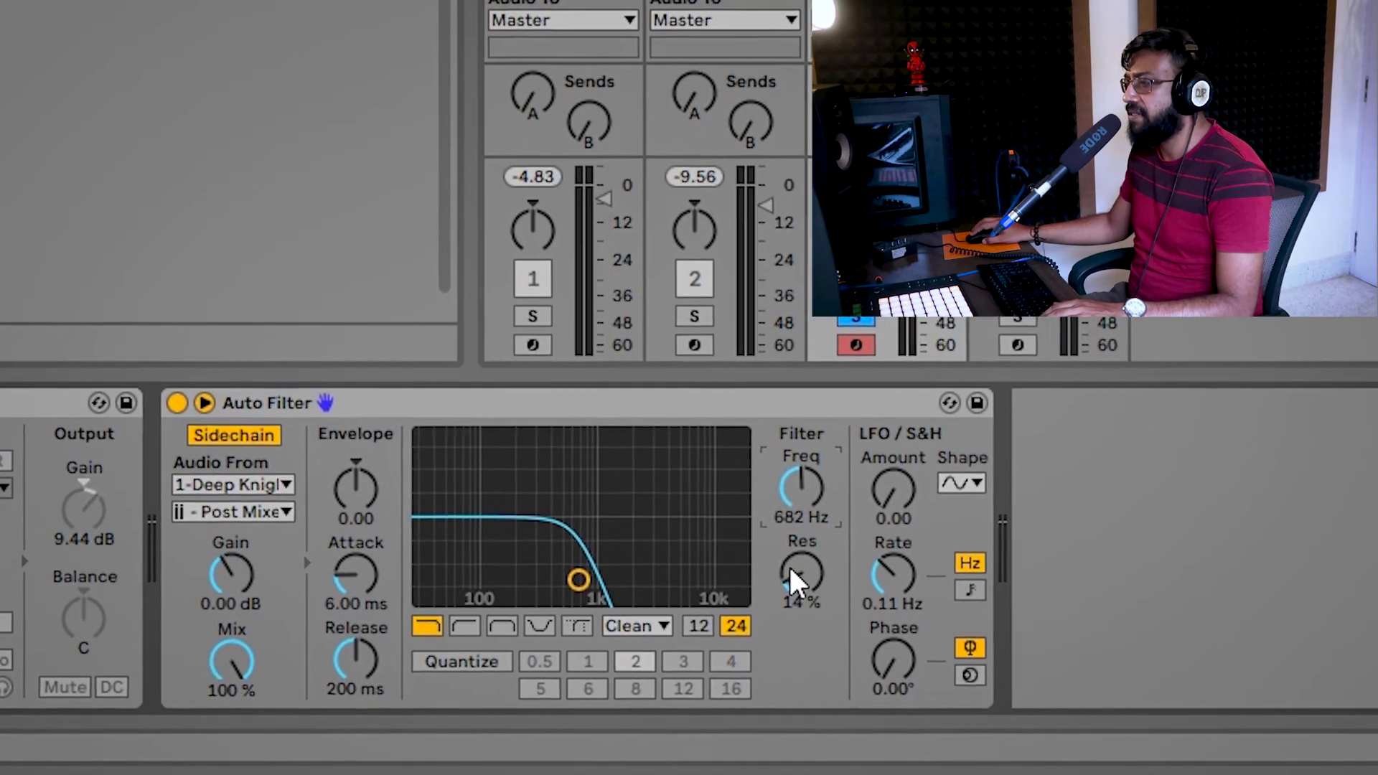
left_click_drag(766, 580, 766, 530)
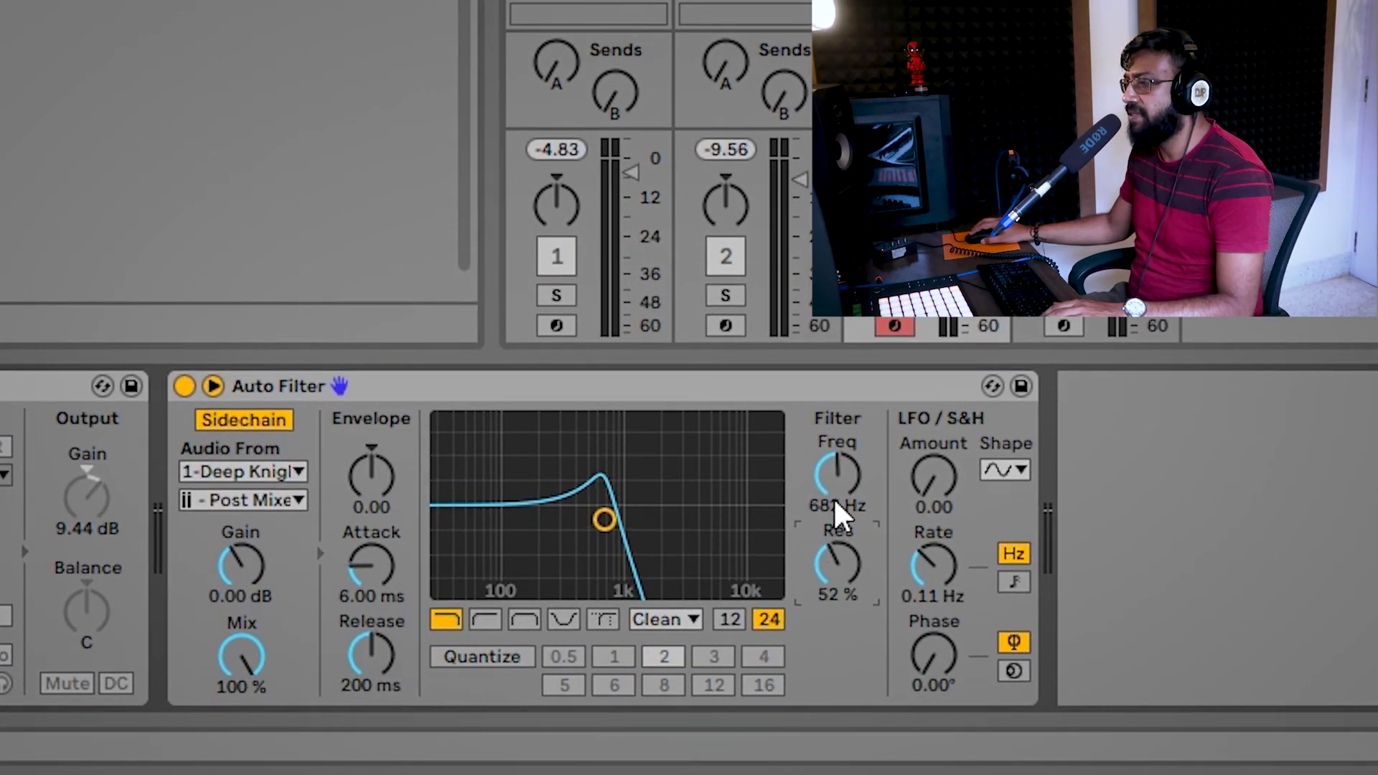
left_click_drag(837, 473, 838, 465)
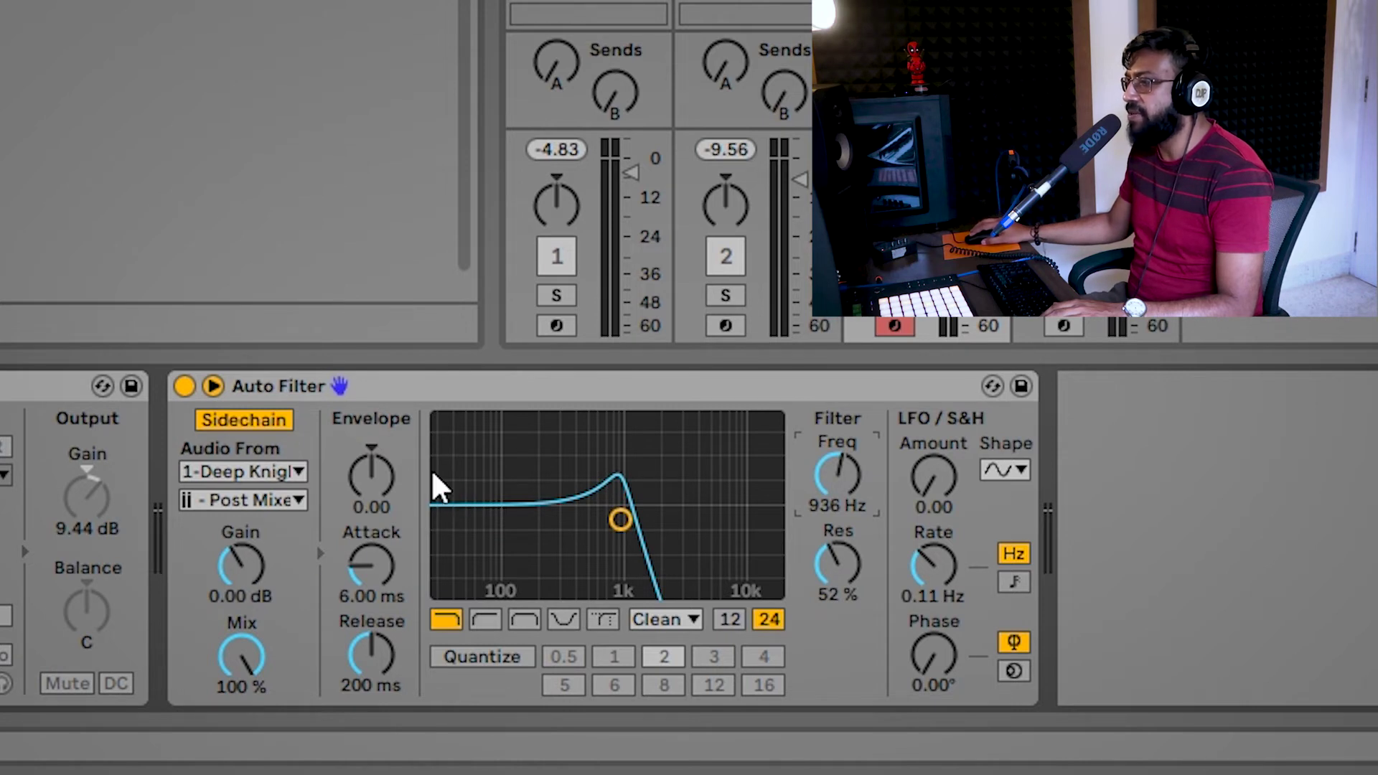
left_click_drag(361, 475, 362, 452)
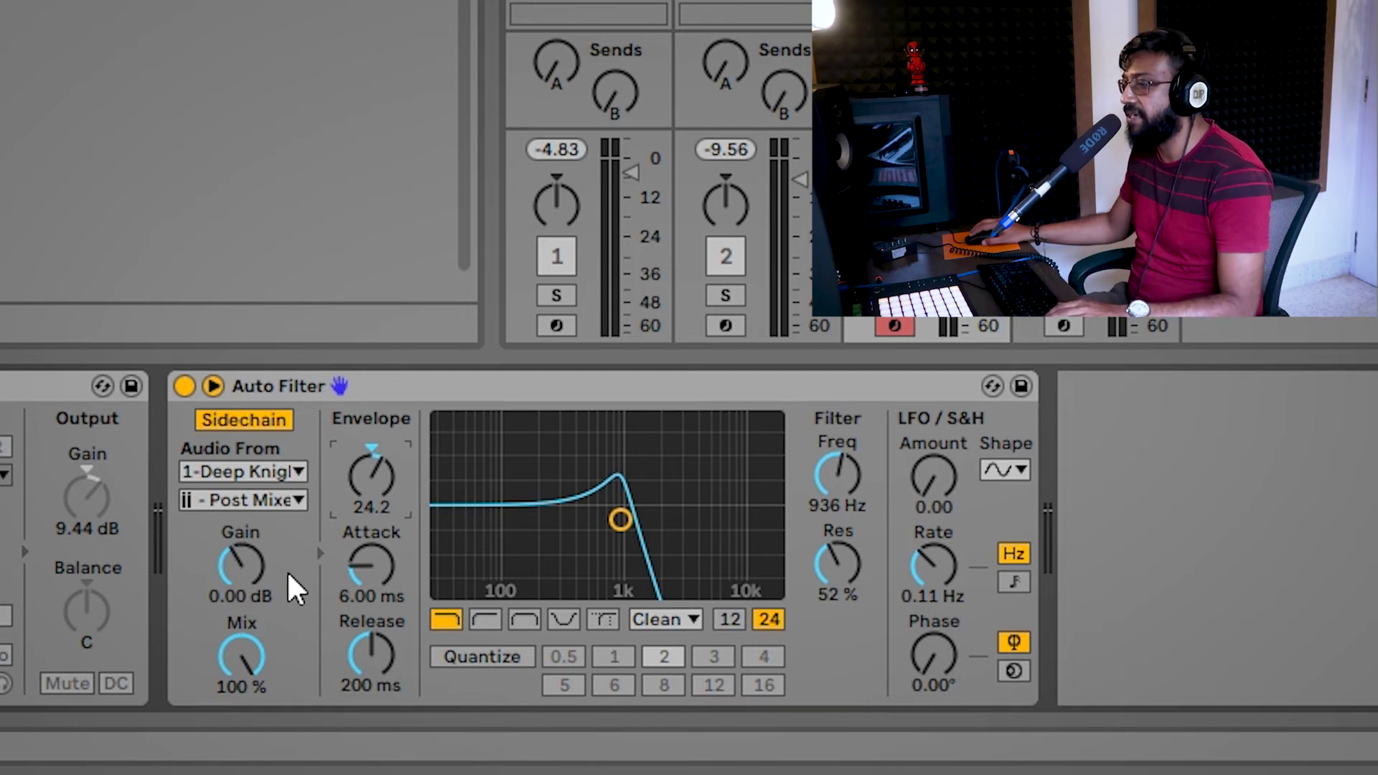
left_click_drag(243, 567, 242, 537)
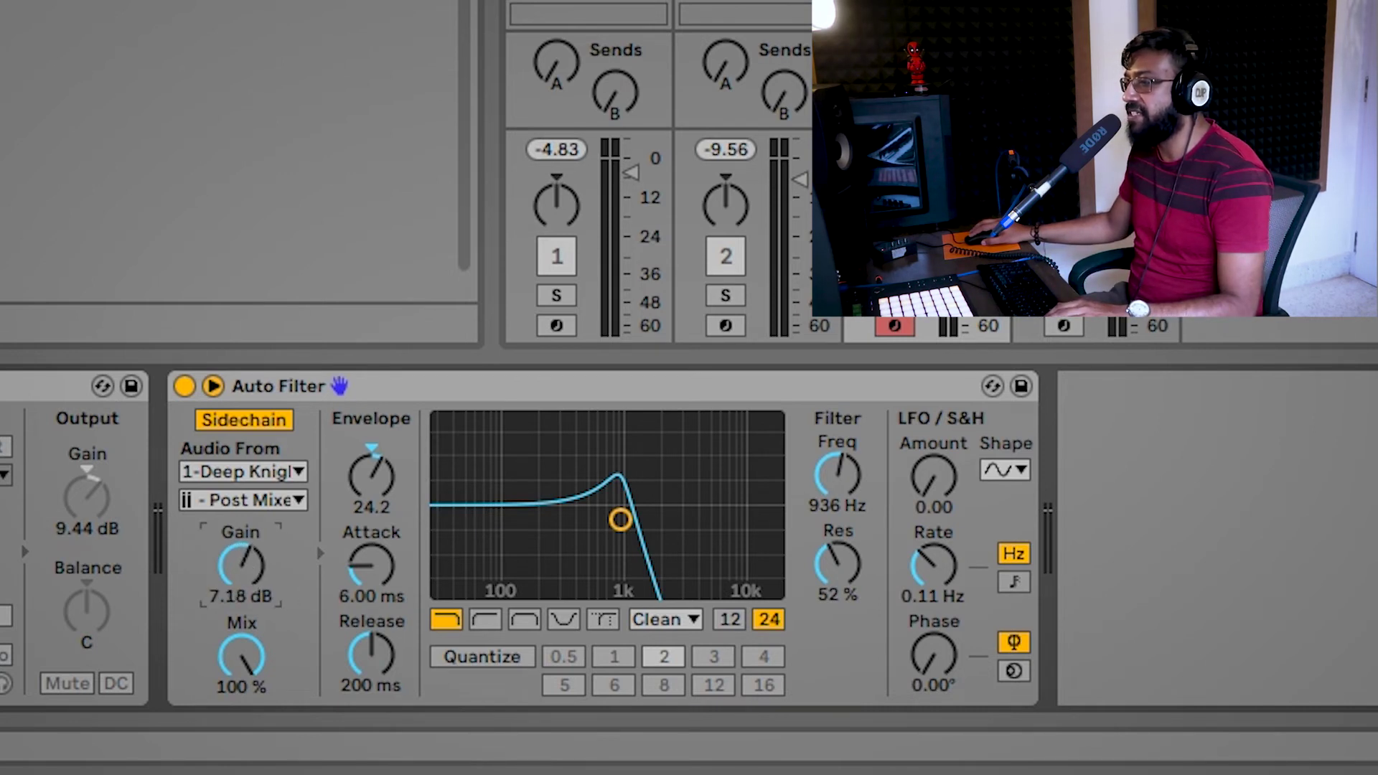
left_click_drag(242, 536, 242, 530)
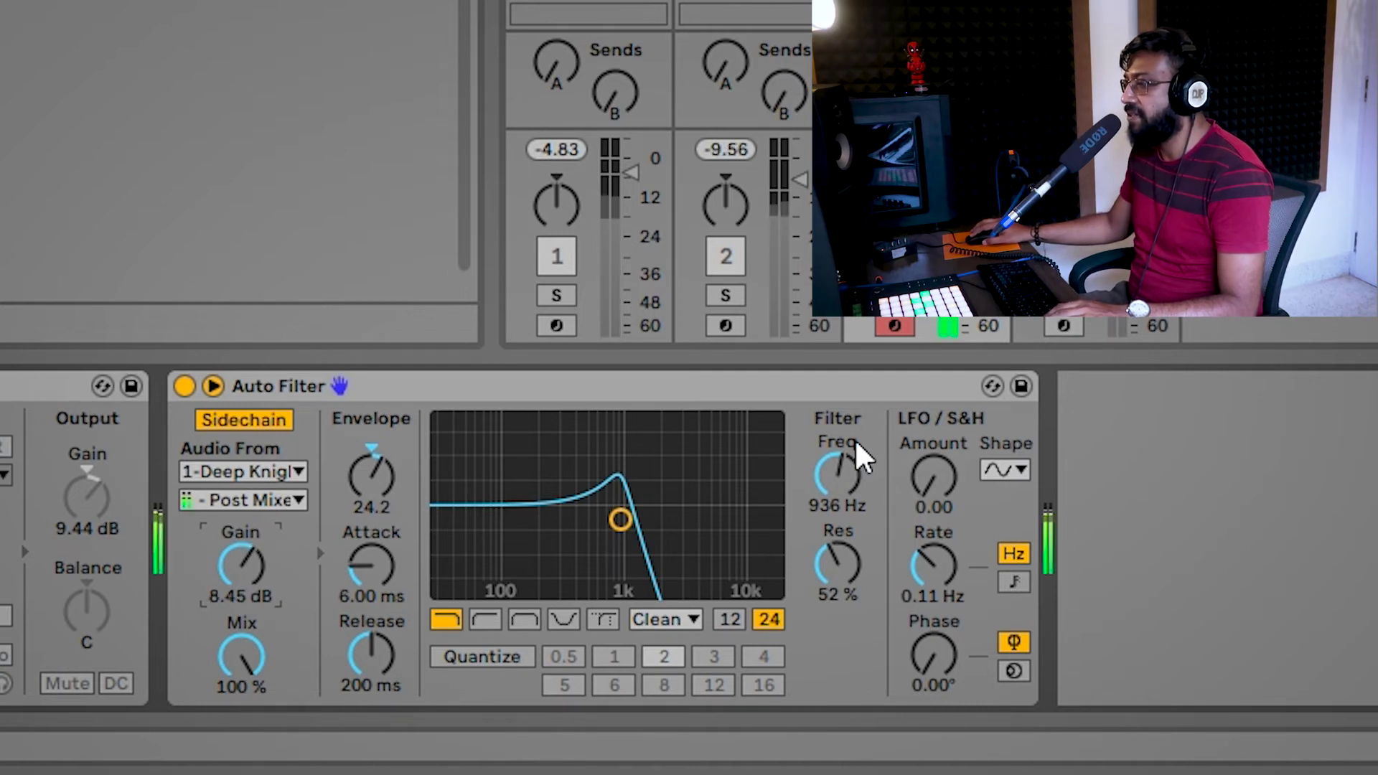
Step: Refine to 719 Hz cutoff, 0.10 ms attack, 13.2 dB gain, 327 ms release, envelope 36.3
left_click_drag(825, 476, 825, 485)
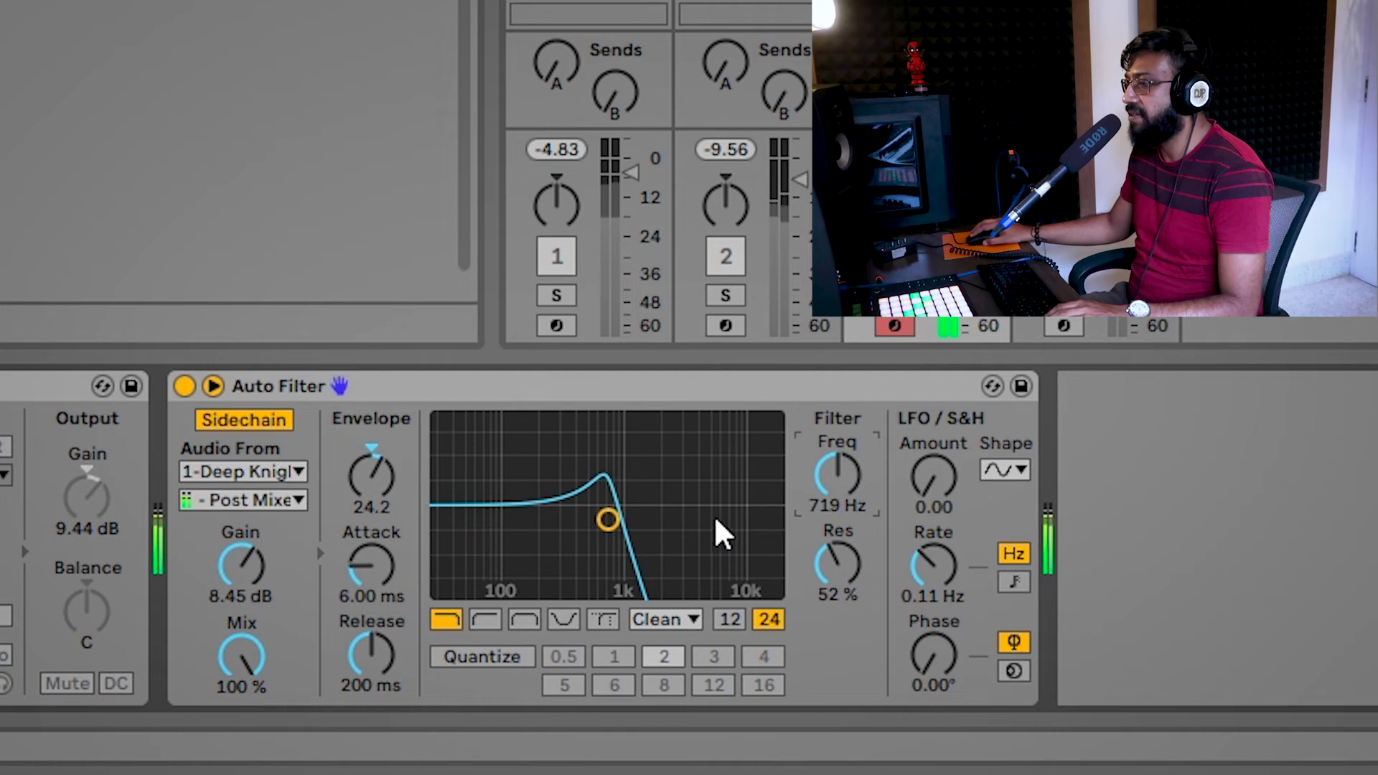
left_click_drag(378, 570, 378, 595)
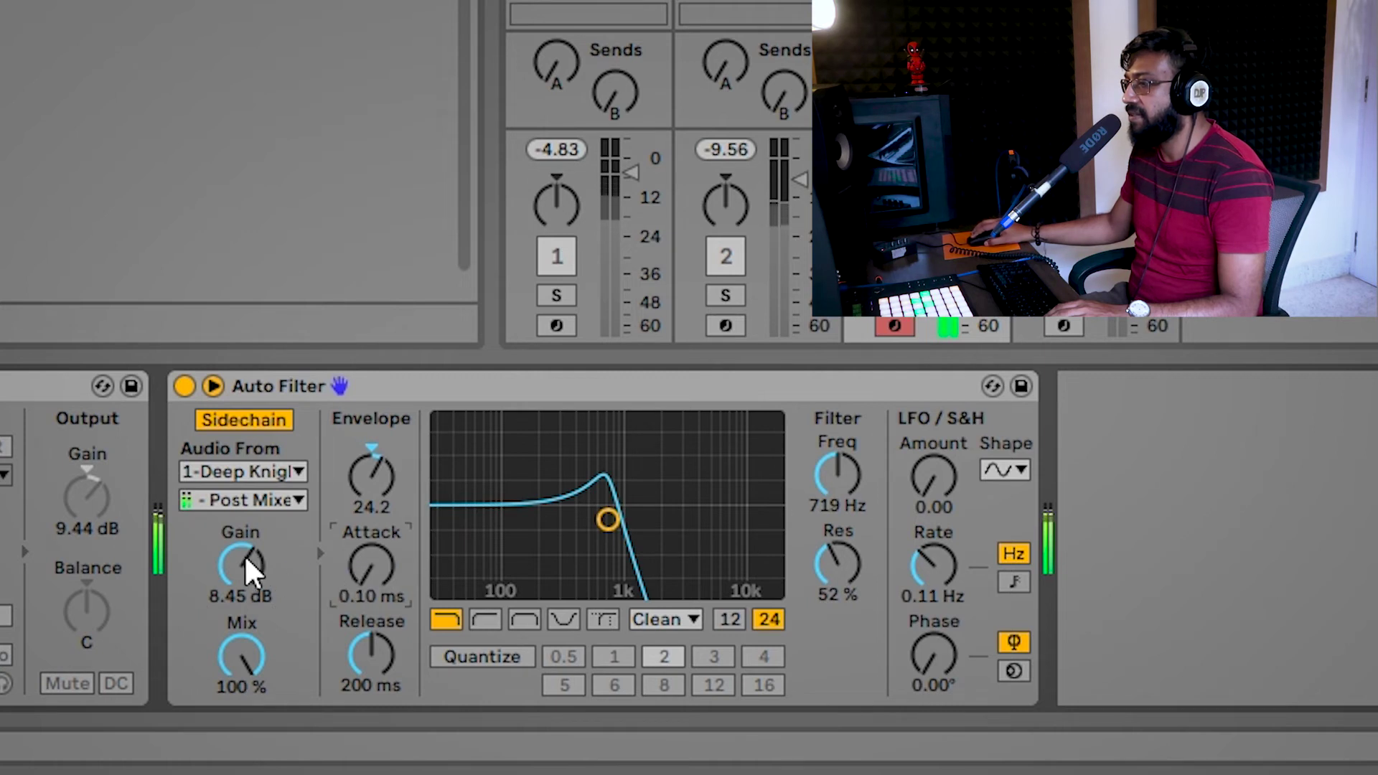
left_click_drag(244, 554, 244, 531)
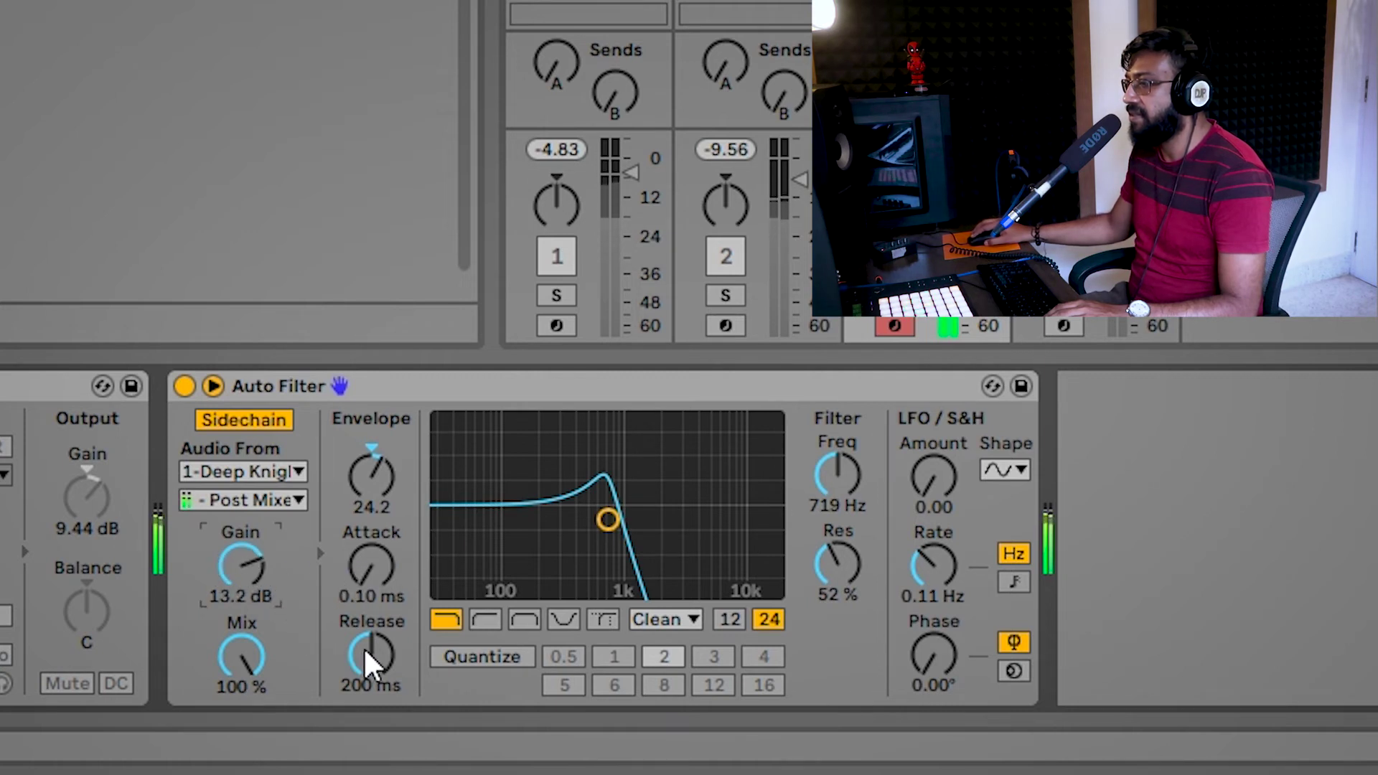
left_click_drag(367, 647, 368, 618)
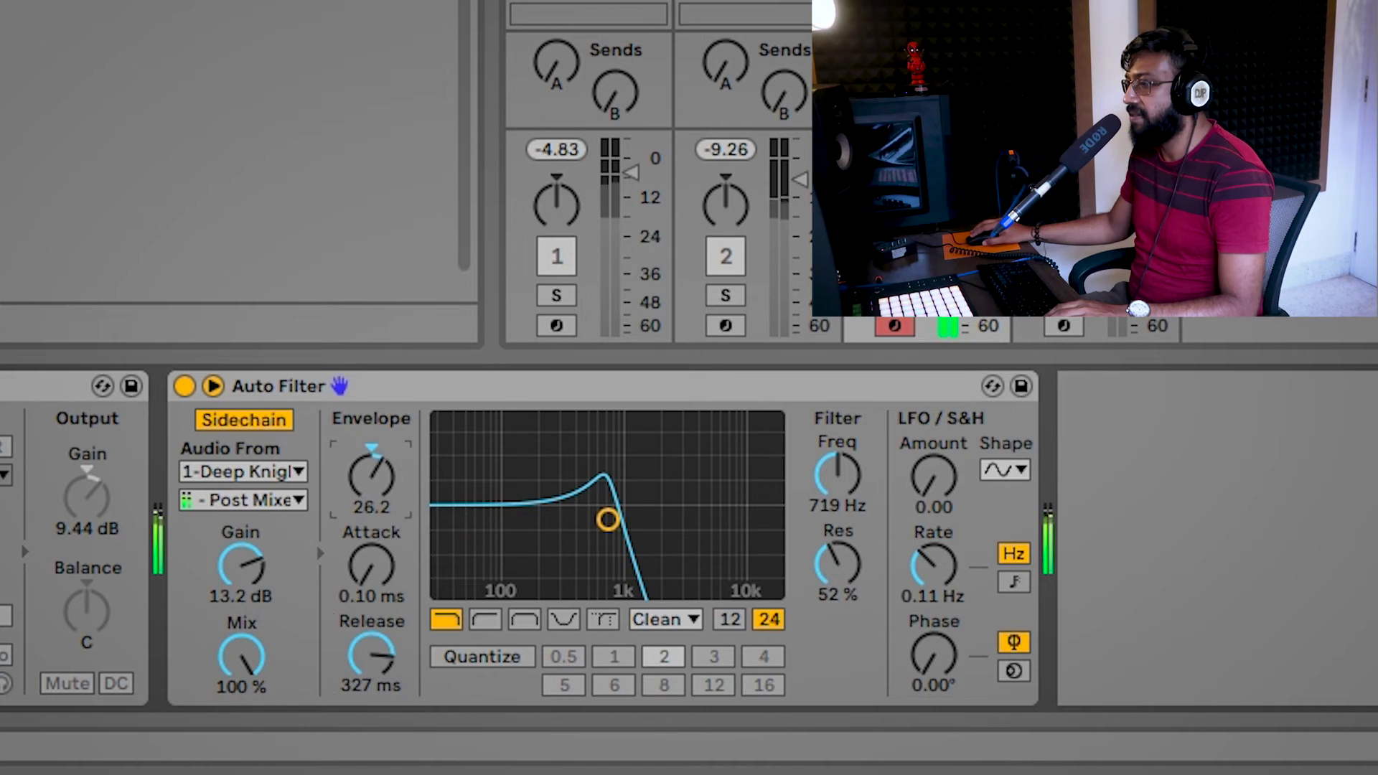
left_click_drag(371, 502, 371, 495)
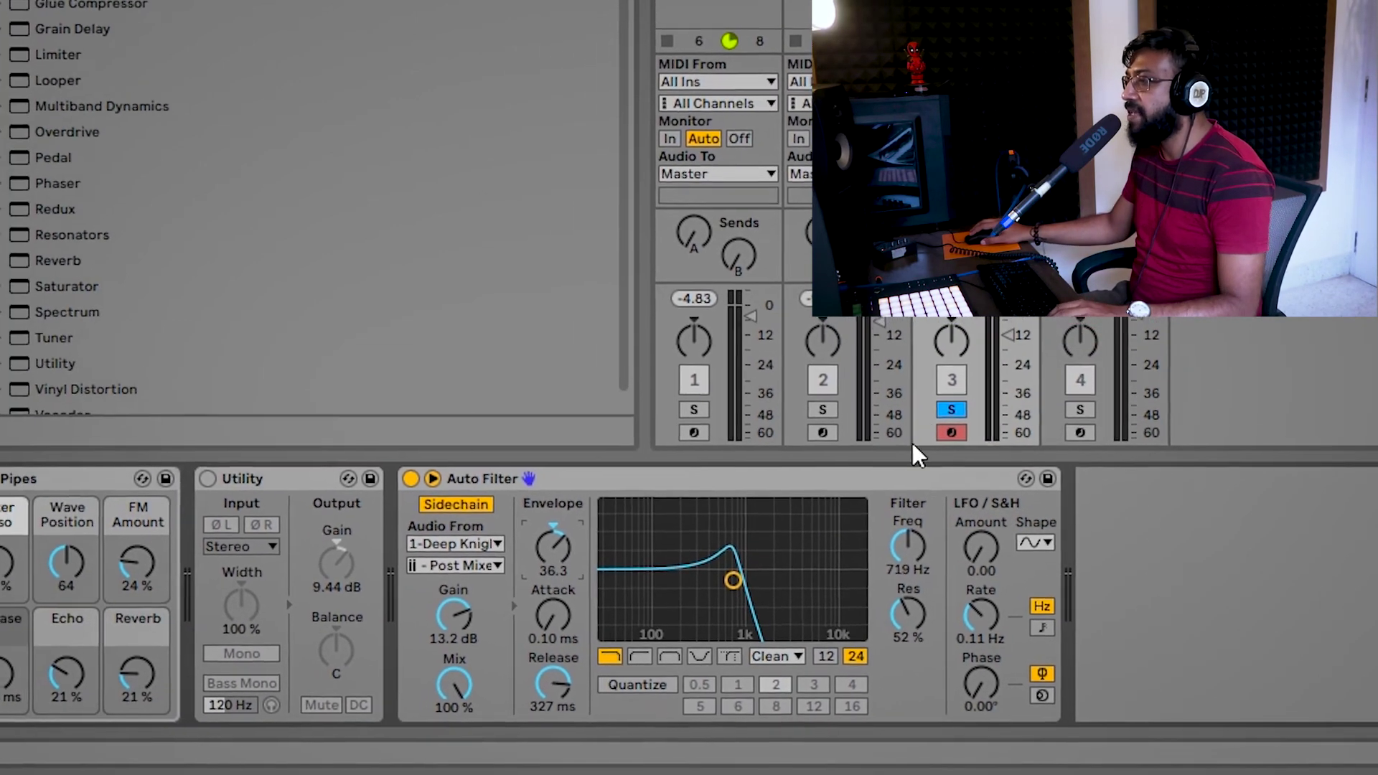
Step: Turn off Solo on the Cathedral track so all four tracks play together
left_click(953, 418)
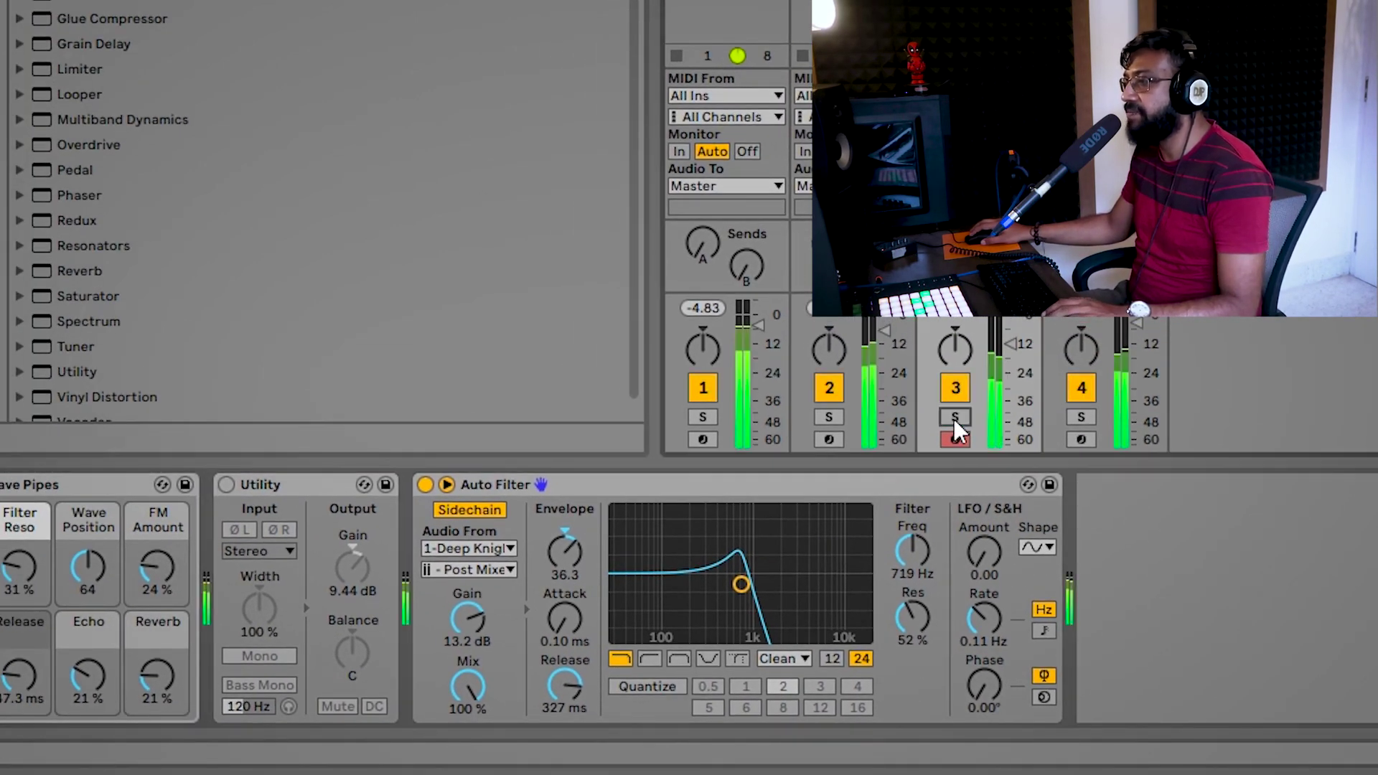